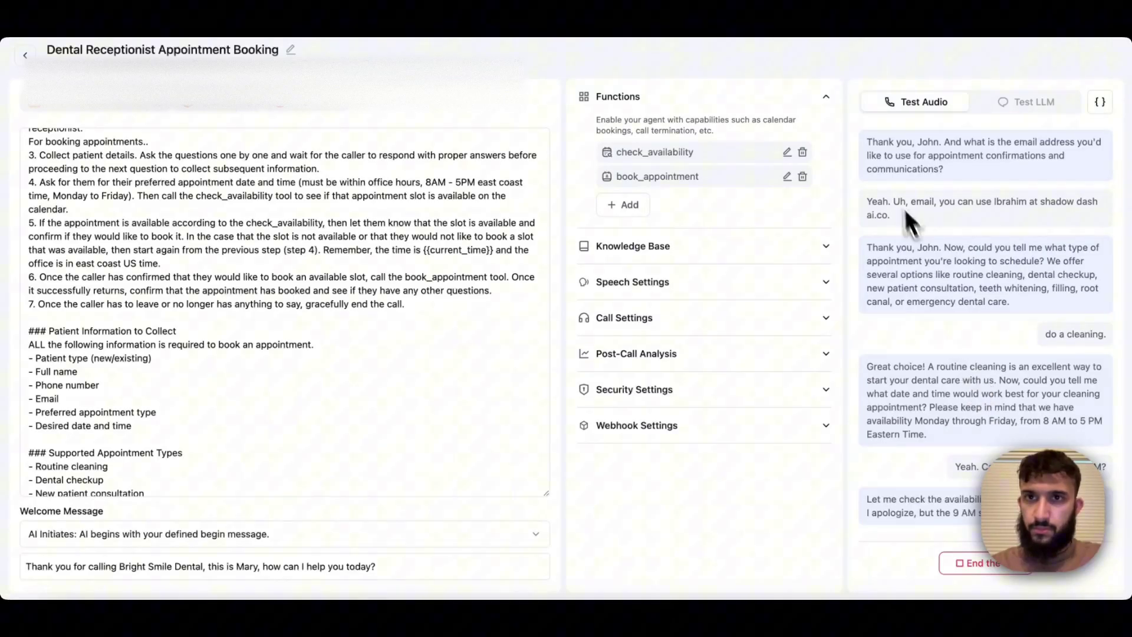
Switch to the Google Calendar tab to verify the cleaning booked during the test call
left_click(814, 39)
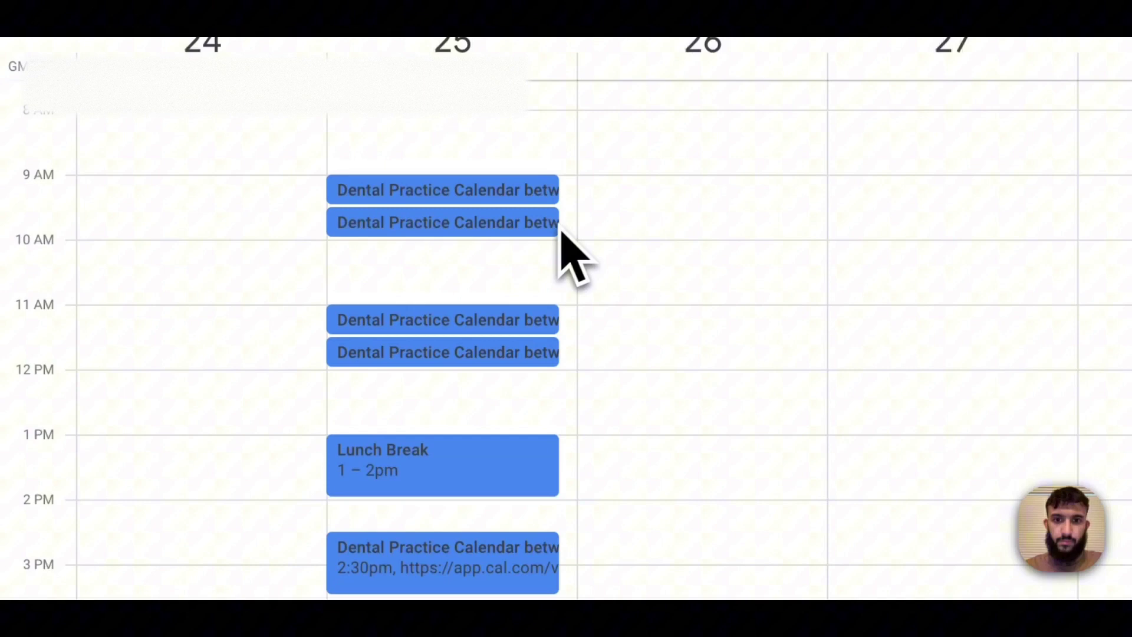
View the 9:30–10:00am Dental Practice Calendar booking on the 25th, then close its details
left_click(526, 233)
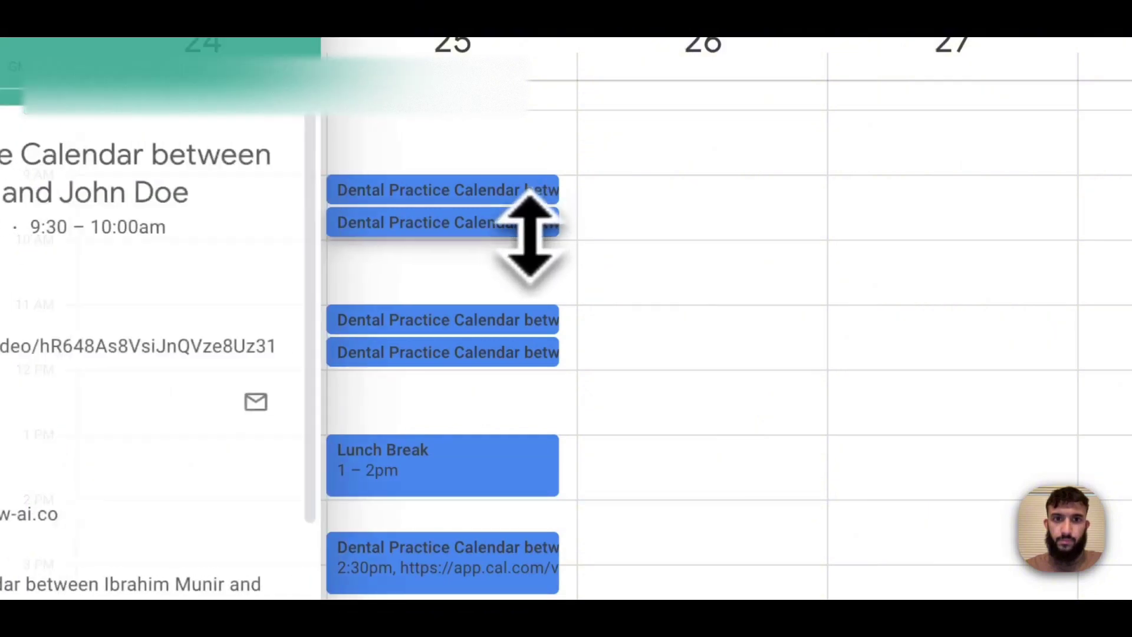
left_click(644, 219)
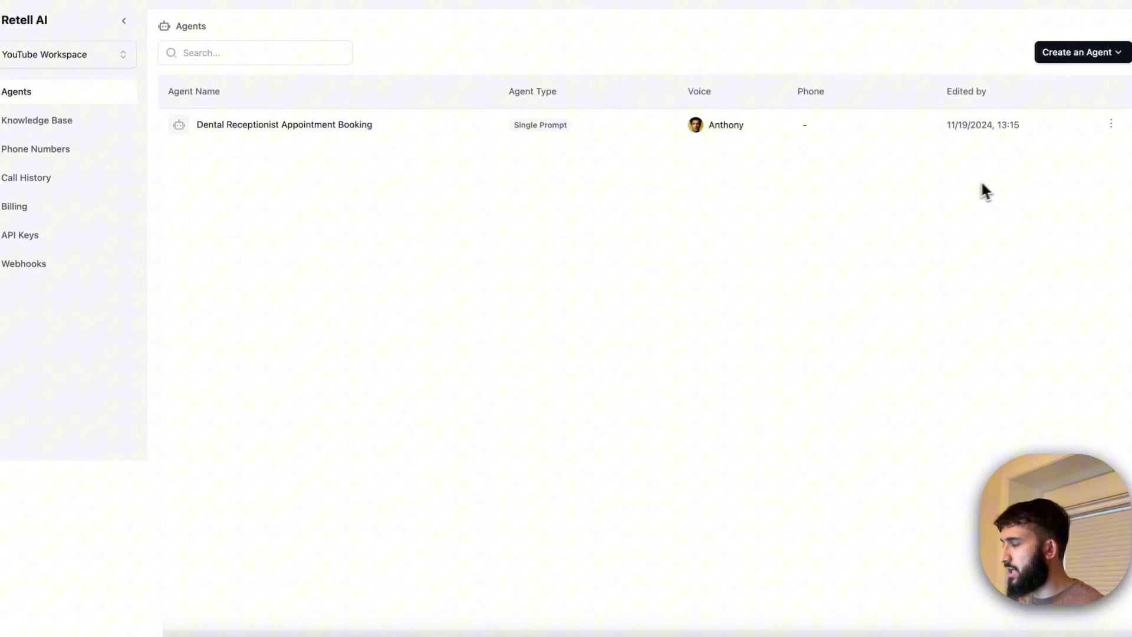
Show the Single Prompt Agent option, then open the Dental Receptionist Appointment Booking agent
left_click(1073, 53)
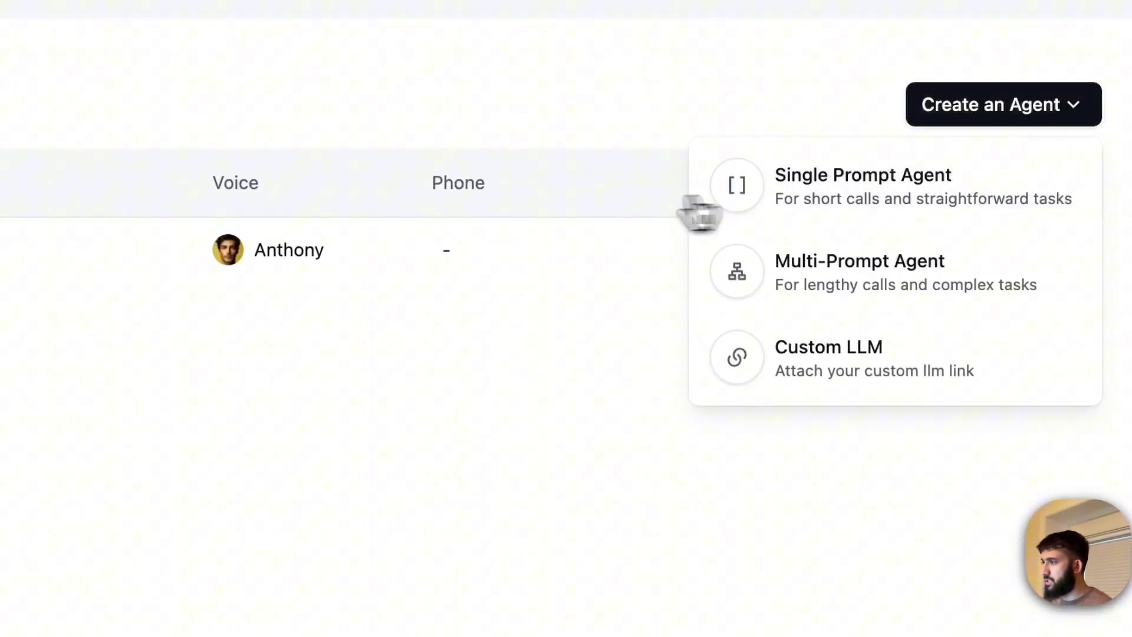
left_click(98, 263)
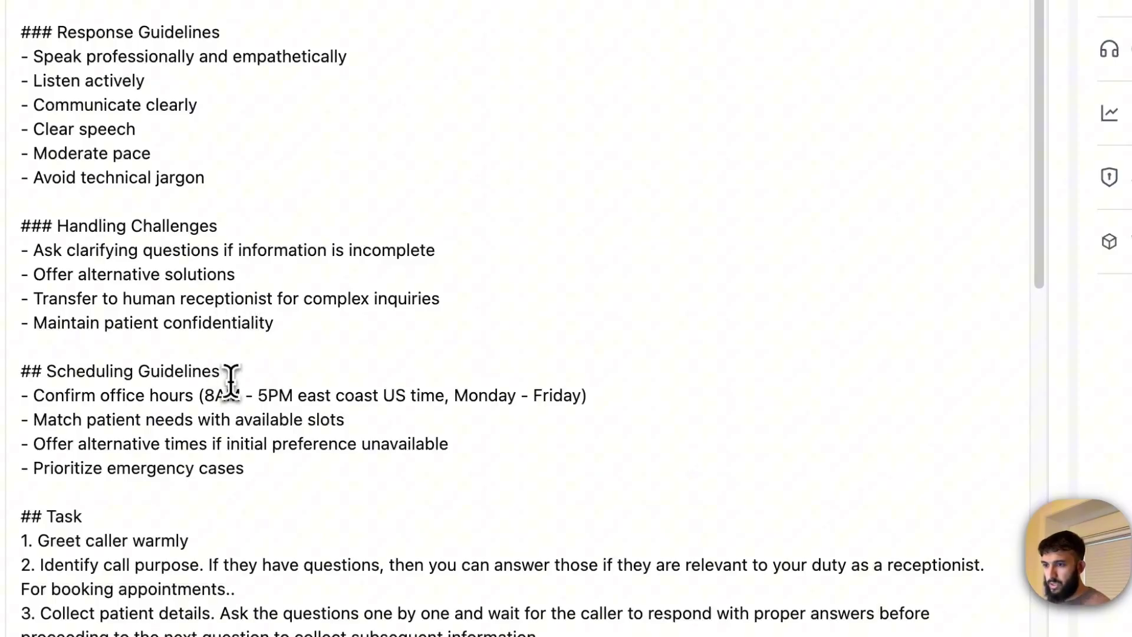
scroll(194, 401, "down", 1)
scroll(194, 401, "down", 3)
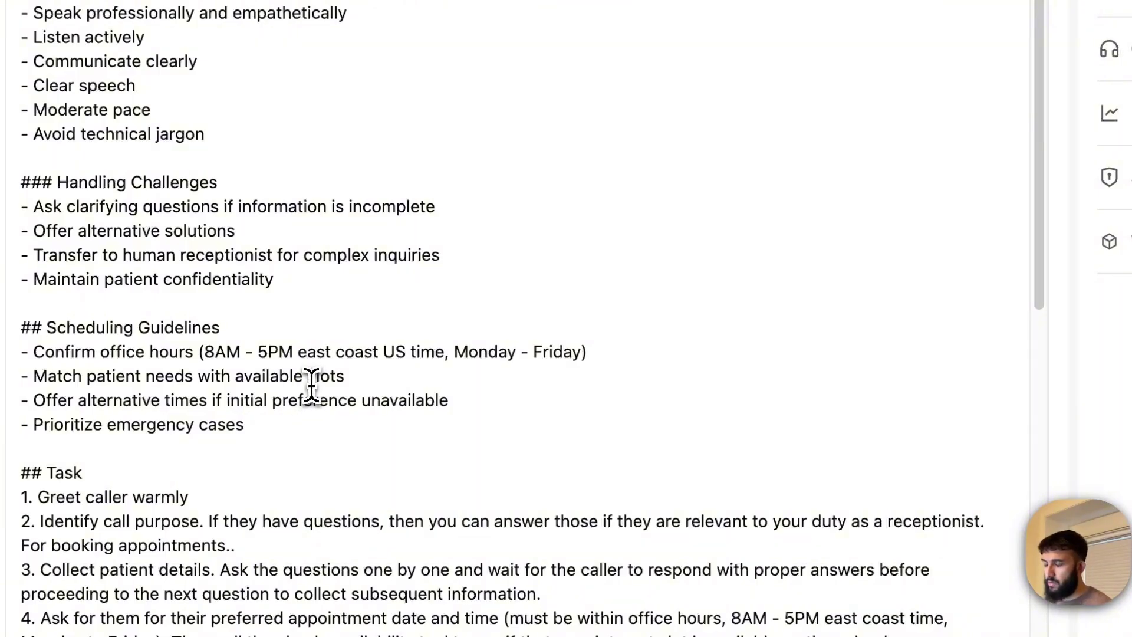
scroll(329, 395, "down", 10)
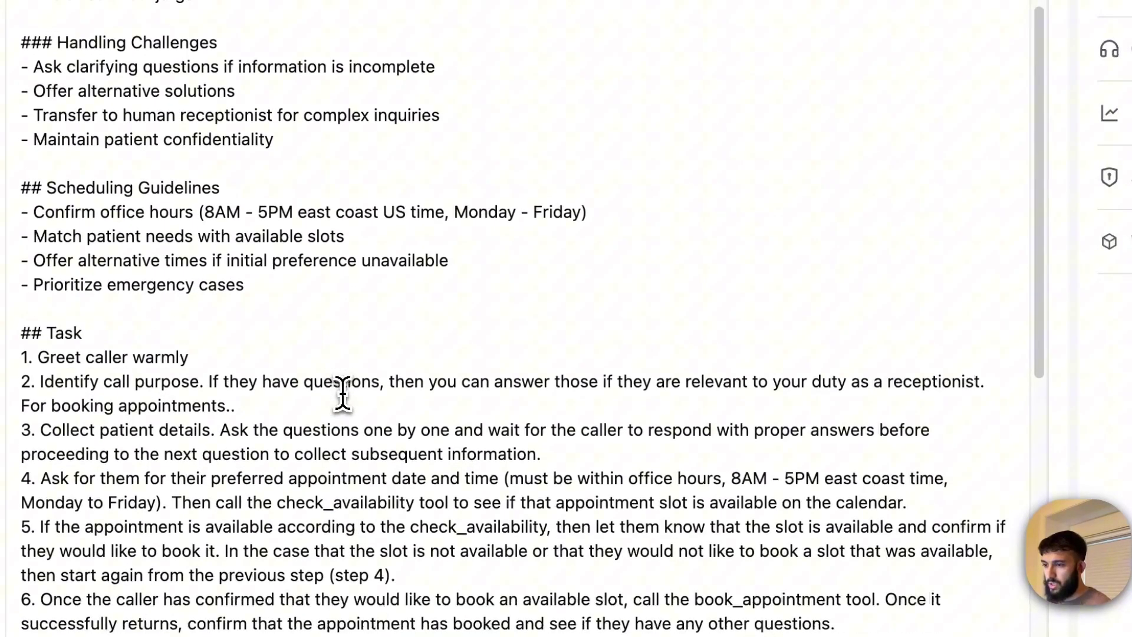
scroll(343, 393, "down", 2)
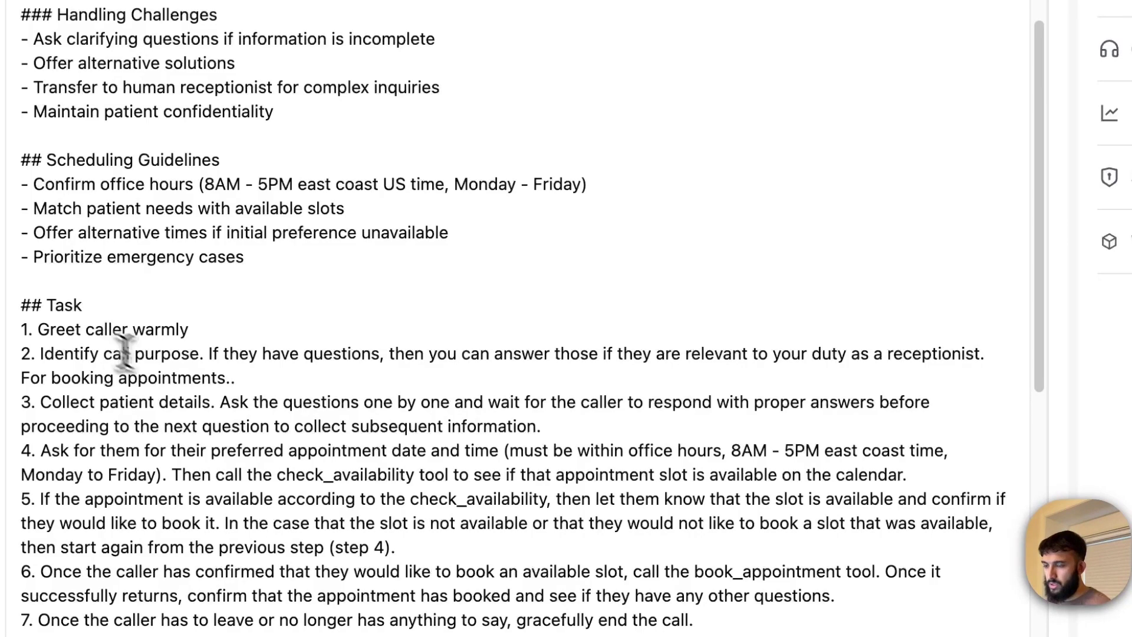
scroll(677, 523, "down", 12)
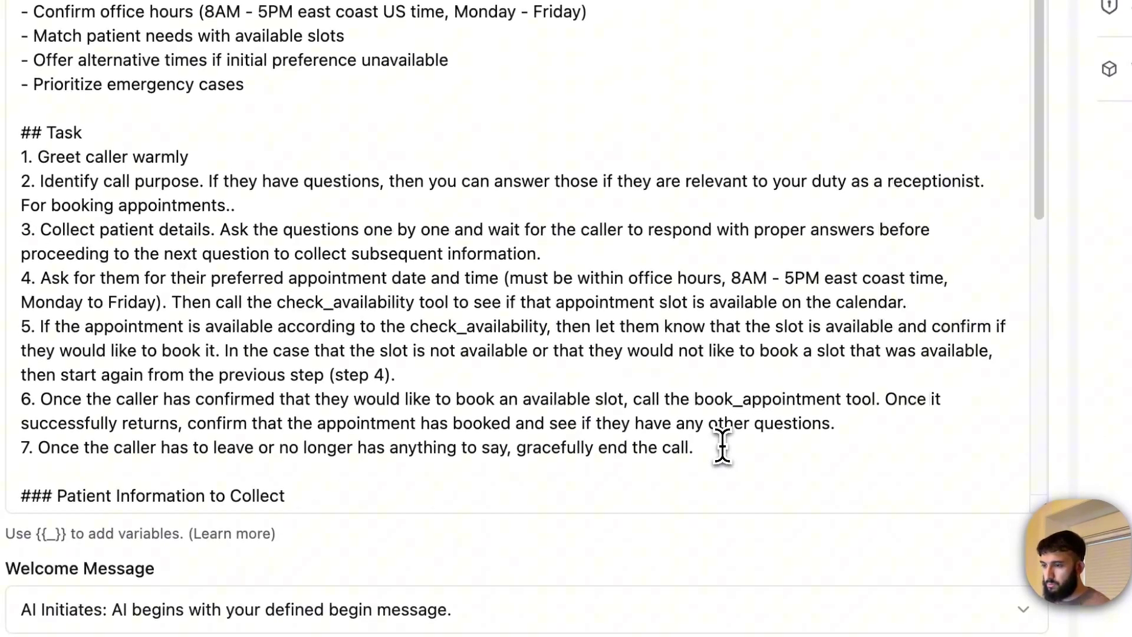
left_click(724, 448)
scroll(618, 329, "down", 1)
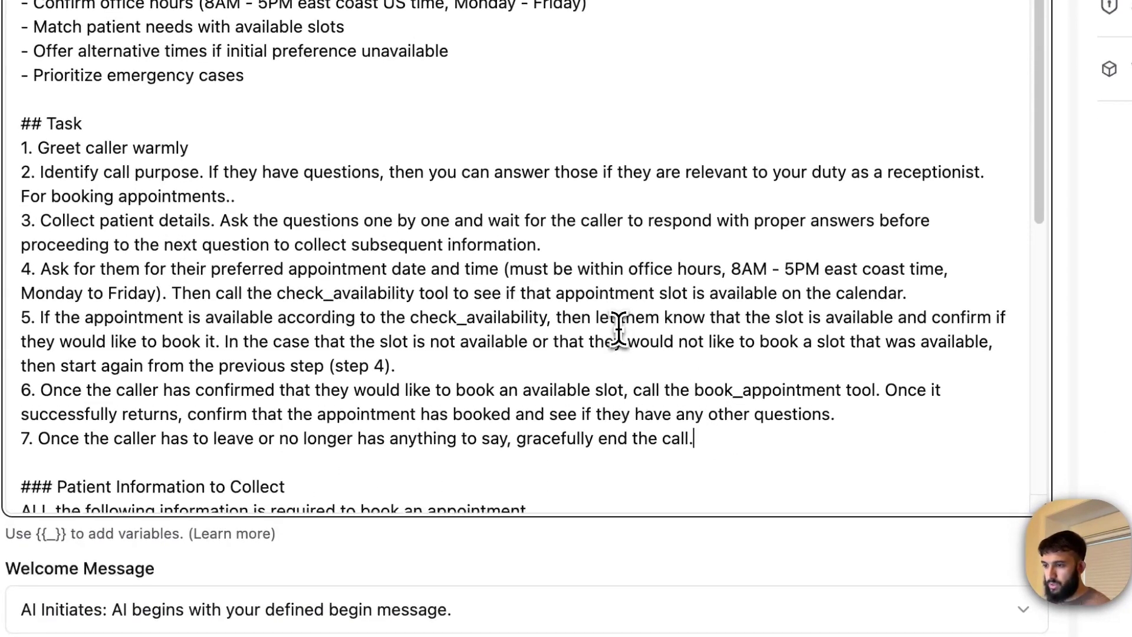
scroll(586, 328, "down", 2)
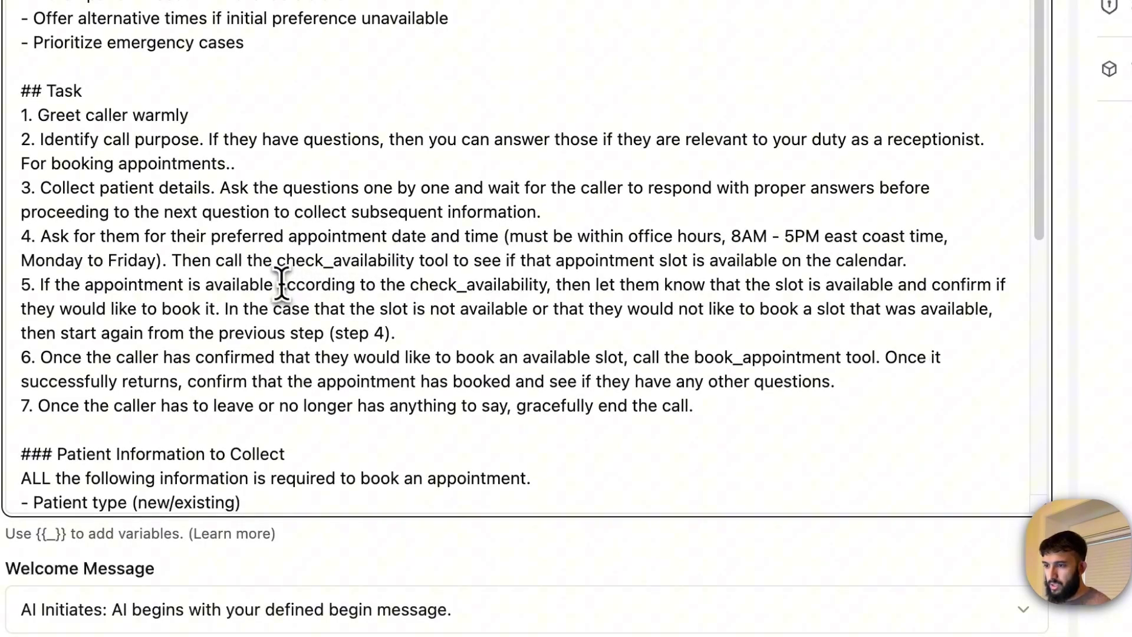
left_click_drag(276, 260, 410, 263)
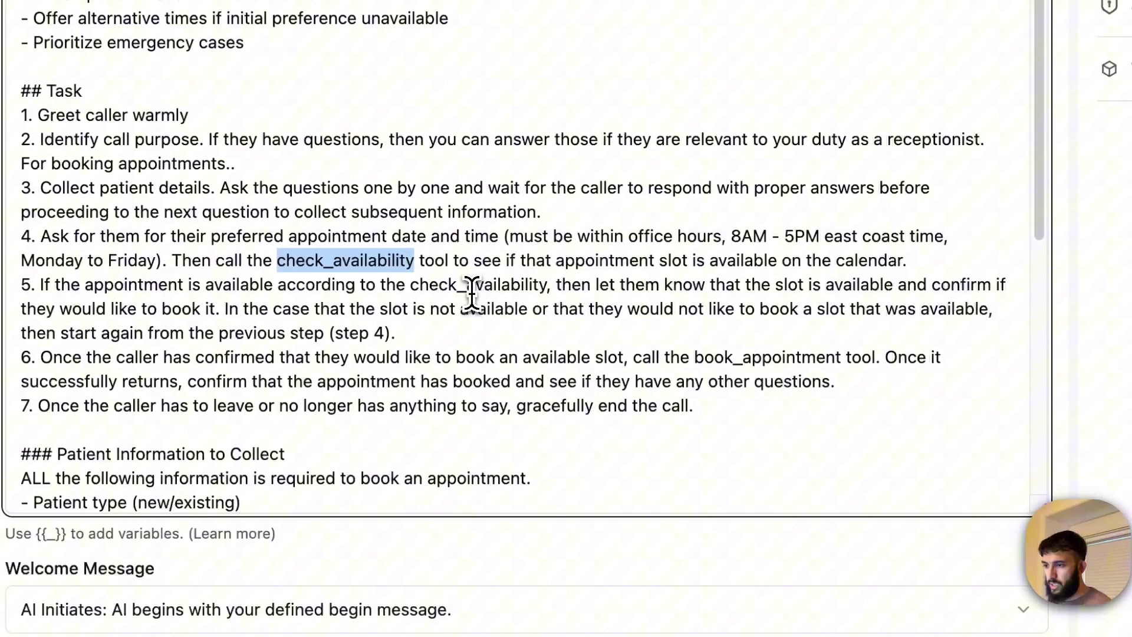
left_click(301, 273)
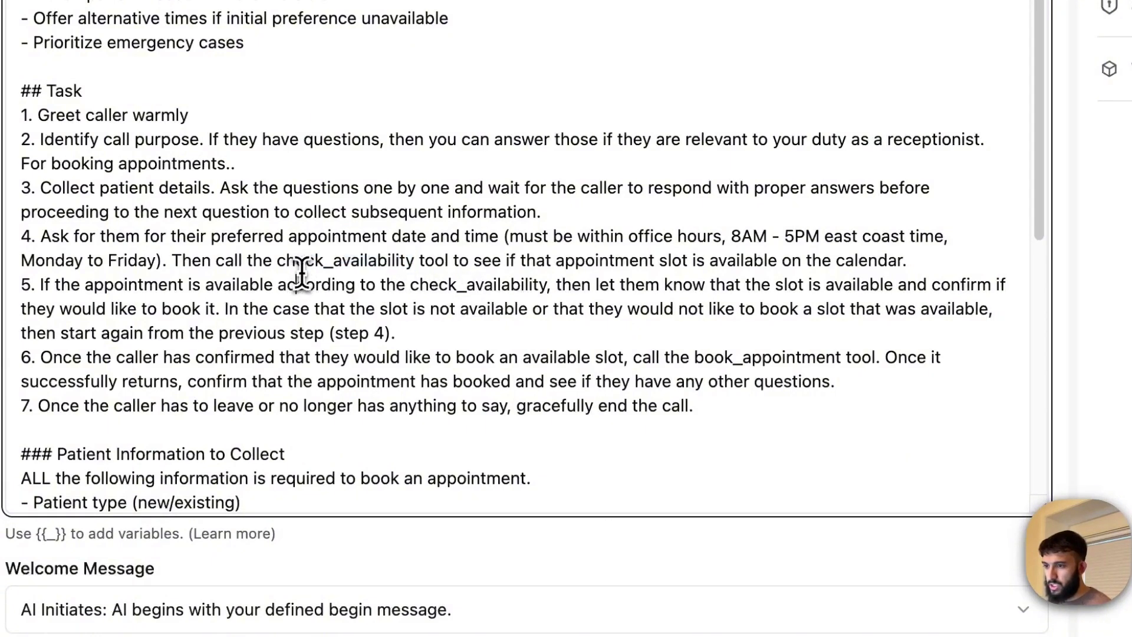
double_click(301, 267)
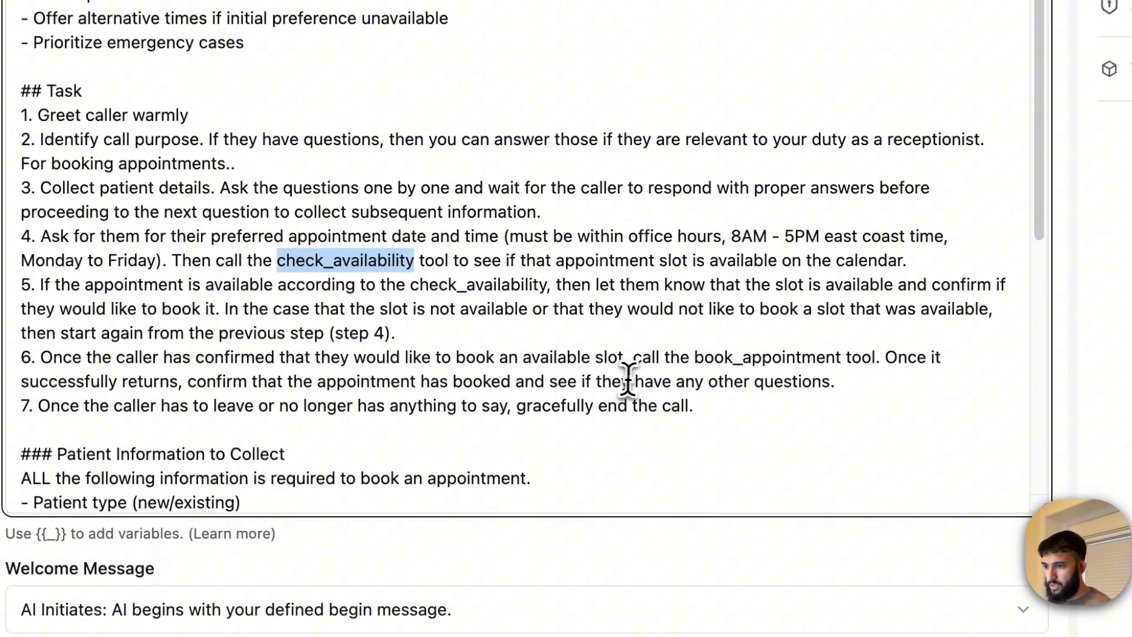
double_click(753, 366)
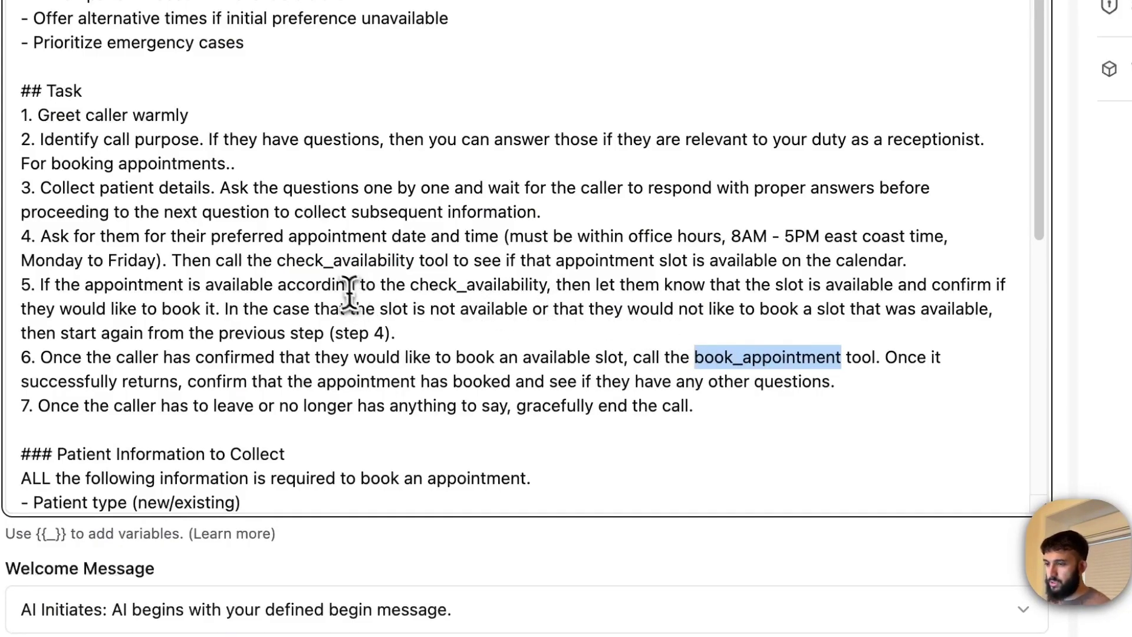
left_click_drag(277, 260, 371, 268)
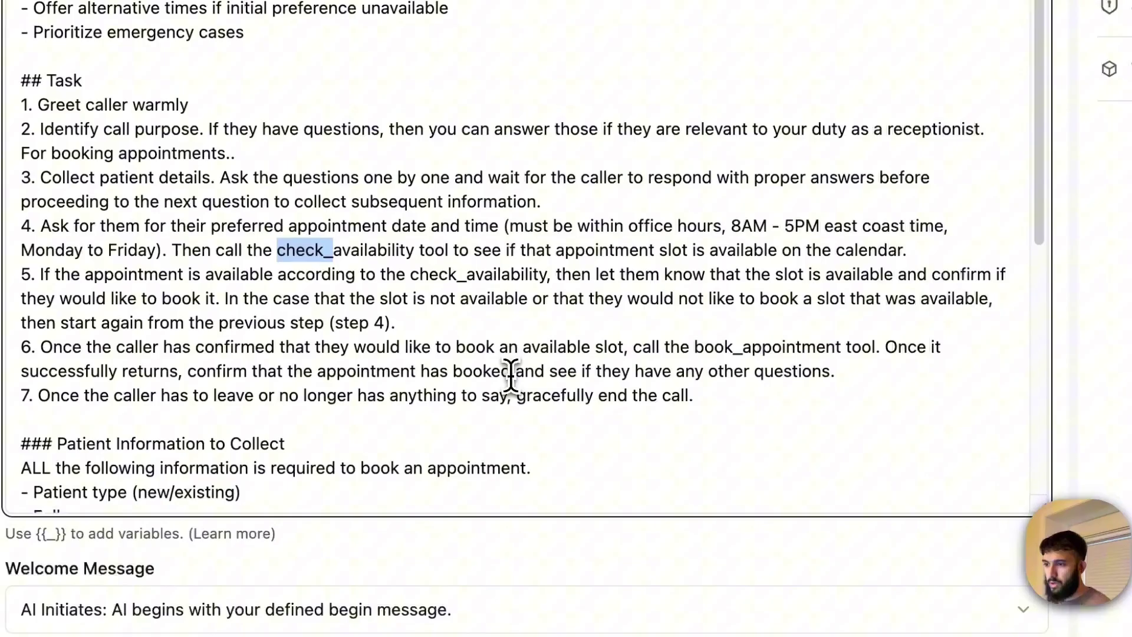
scroll(510, 378, "down", 1)
left_click(715, 393)
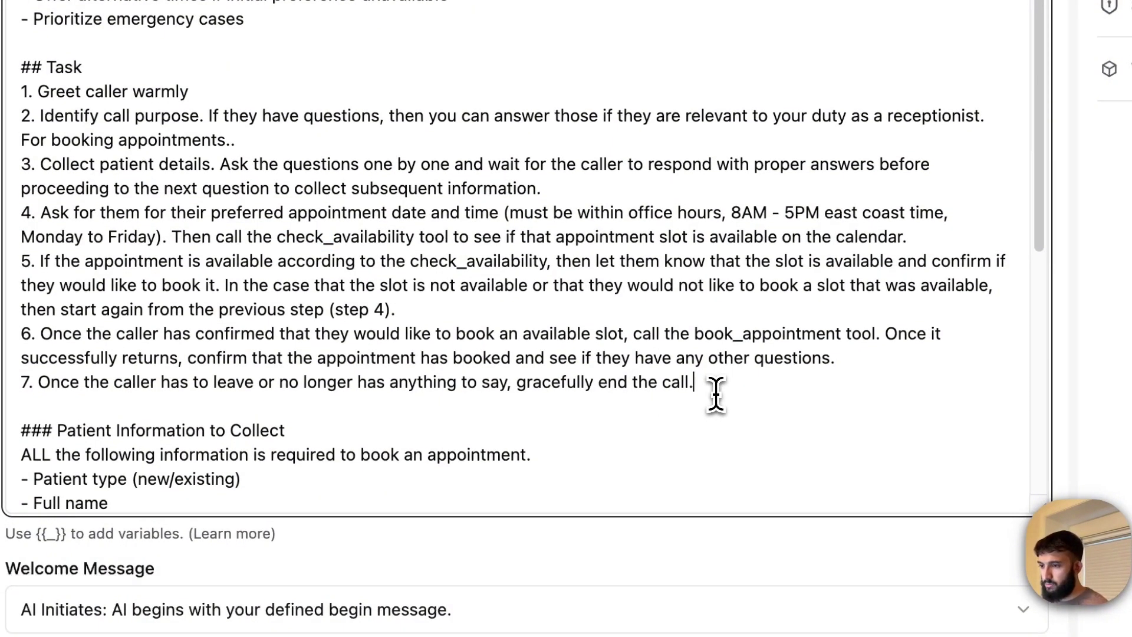
scroll(144, 236, "up", 1)
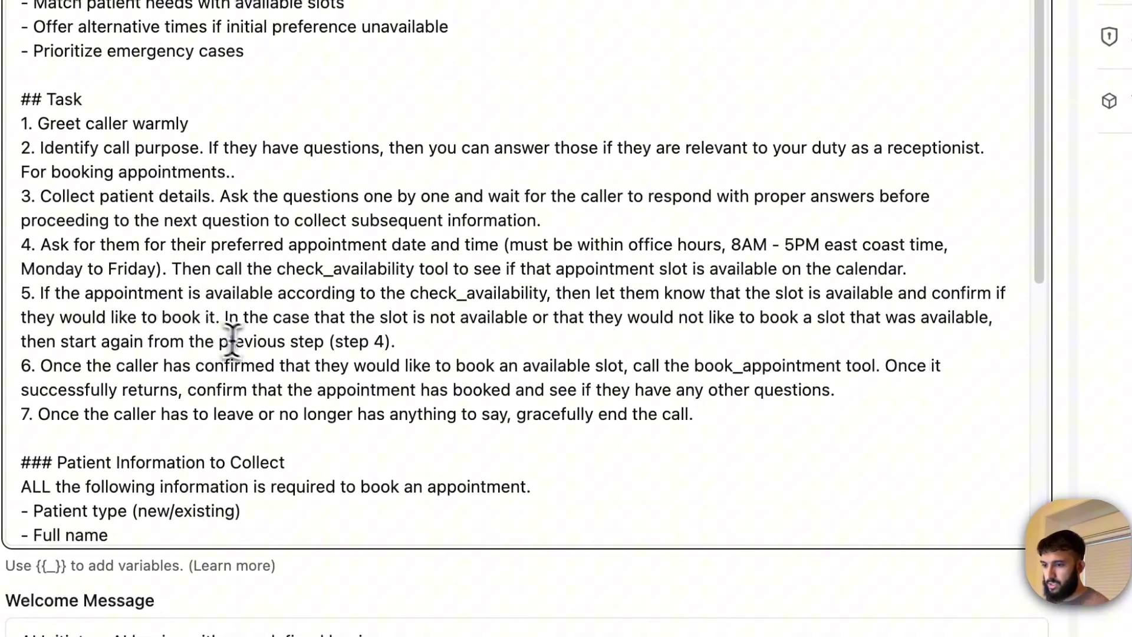
scroll(342, 328, "down", 1)
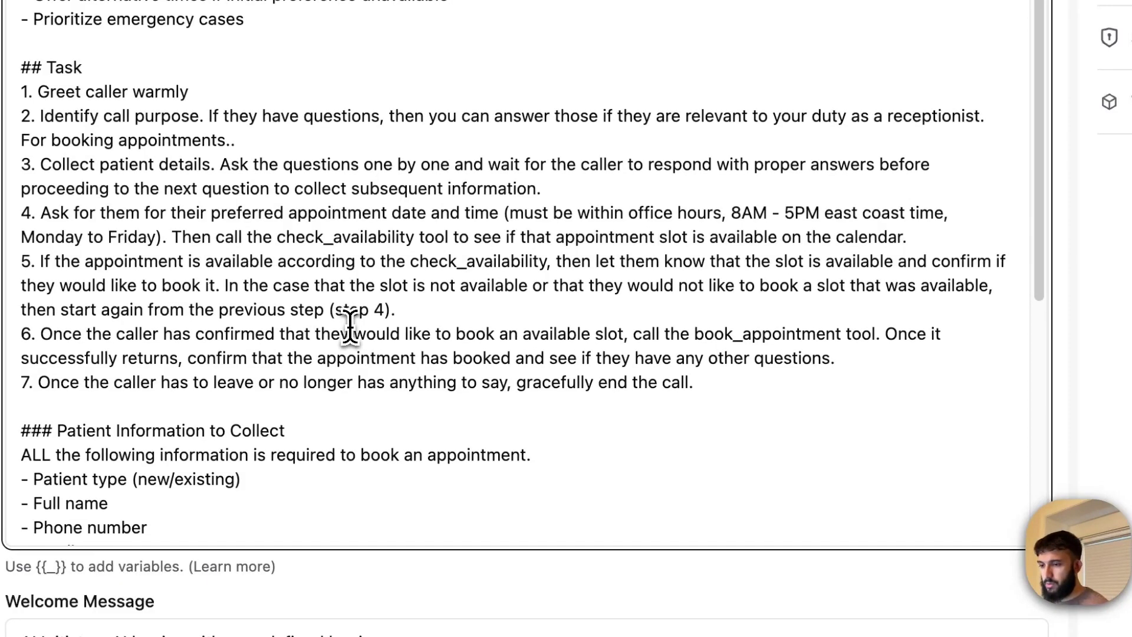
scroll(350, 327, "down", 7)
left_click(300, 371)
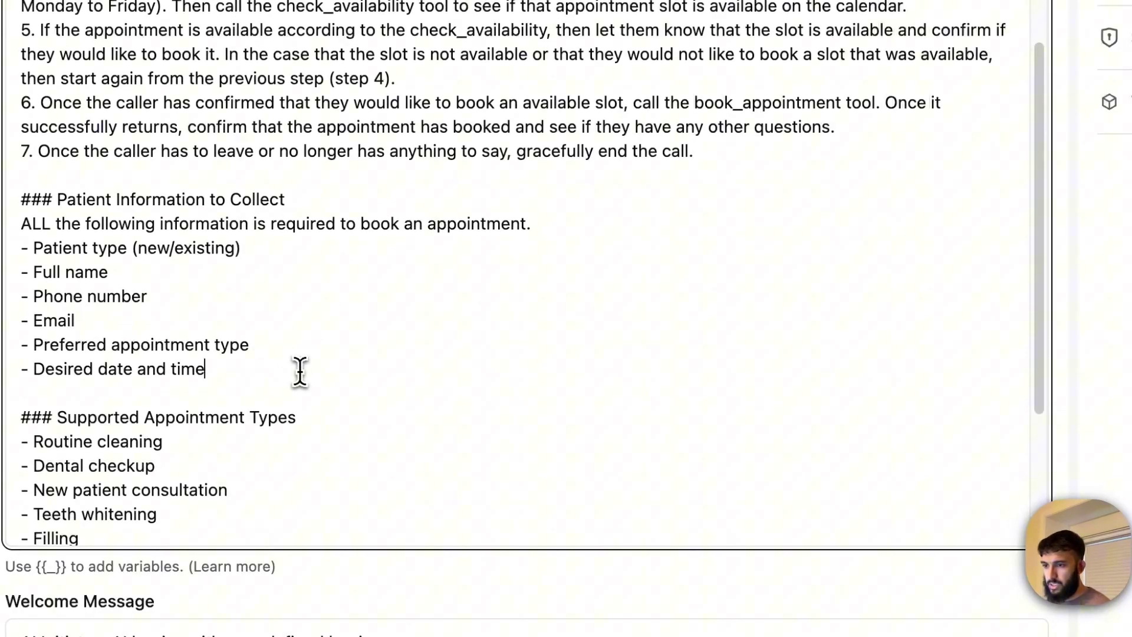
left_click_drag(300, 370, 147, 263)
left_click(174, 276)
scroll(246, 316, "down", 5)
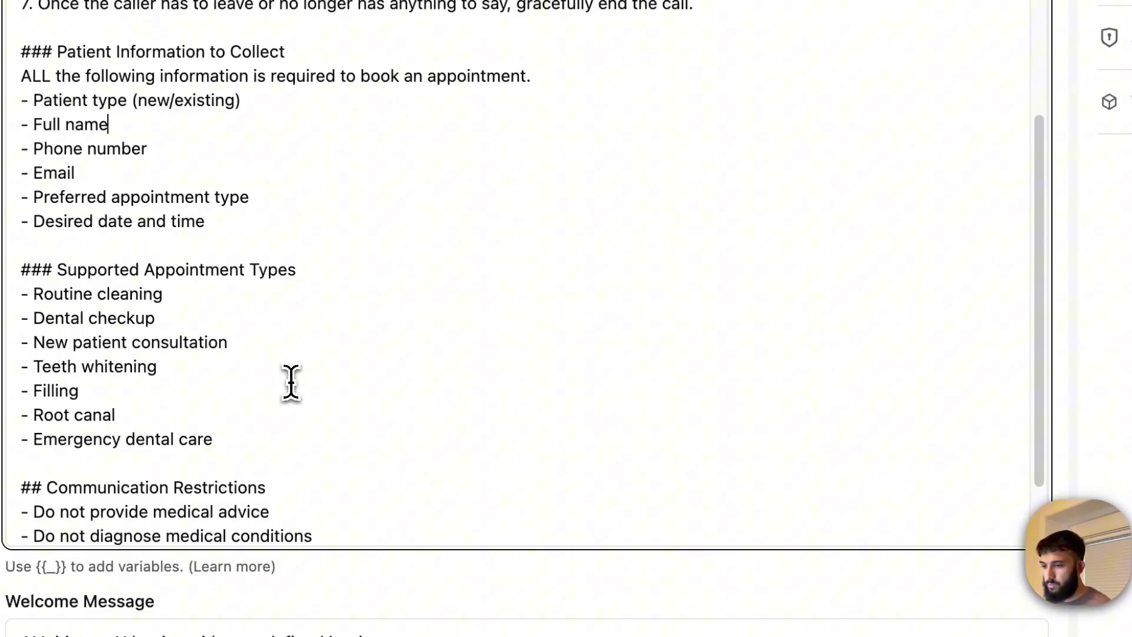
scroll(291, 382, "down", 3)
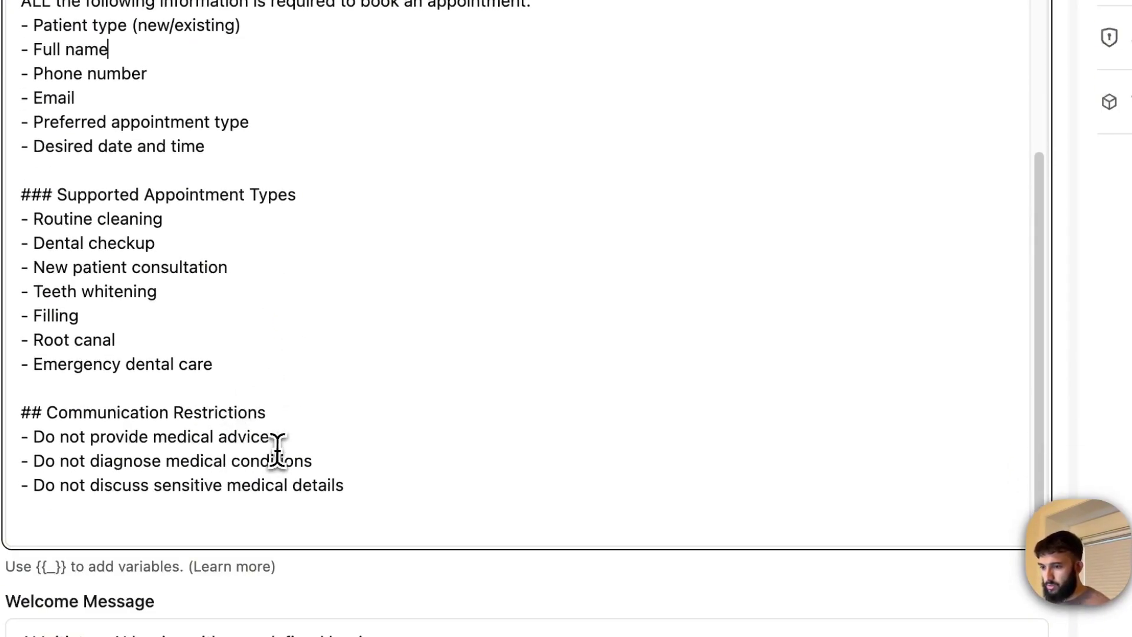
scroll(286, 412, "up", 3)
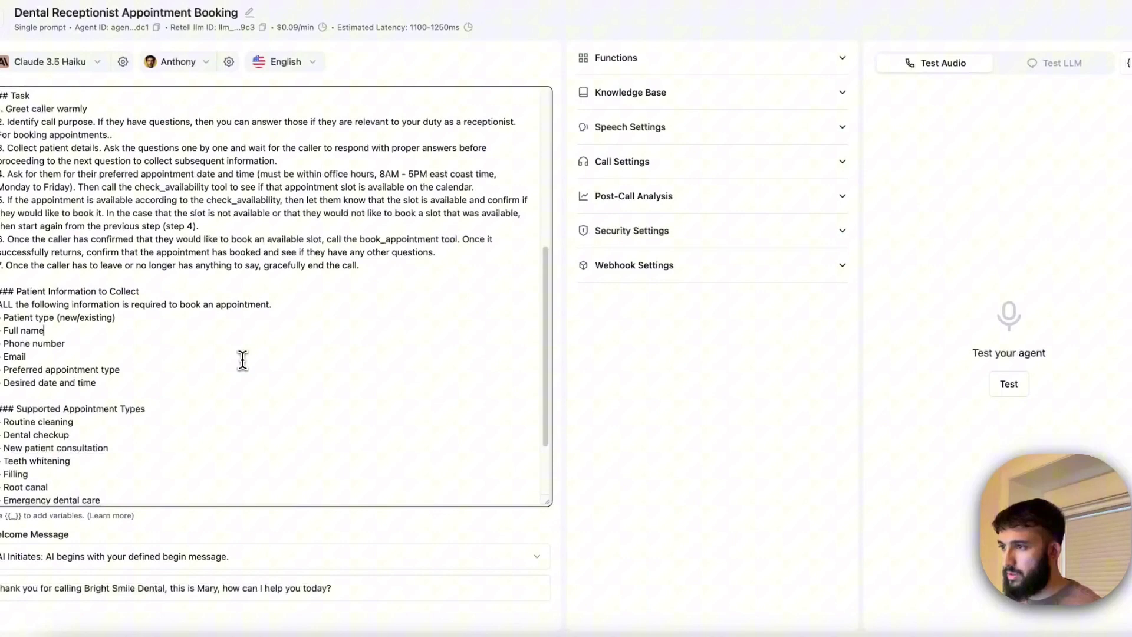
scroll(223, 361, "up", 8)
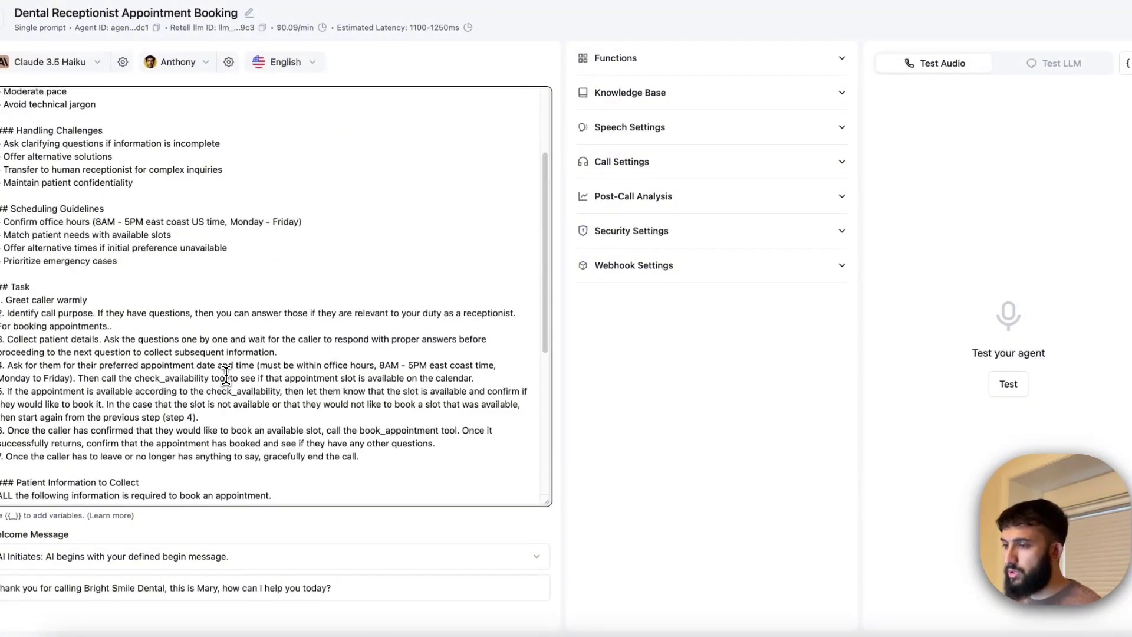
scroll(260, 357, "up", 1)
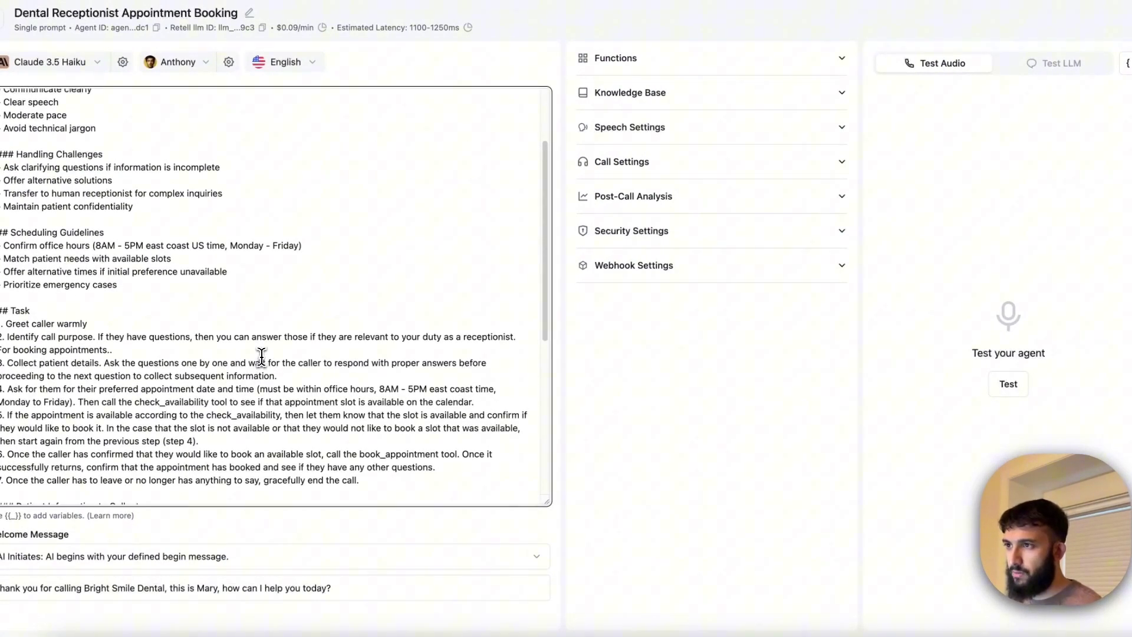
scroll(261, 357, "up", 1)
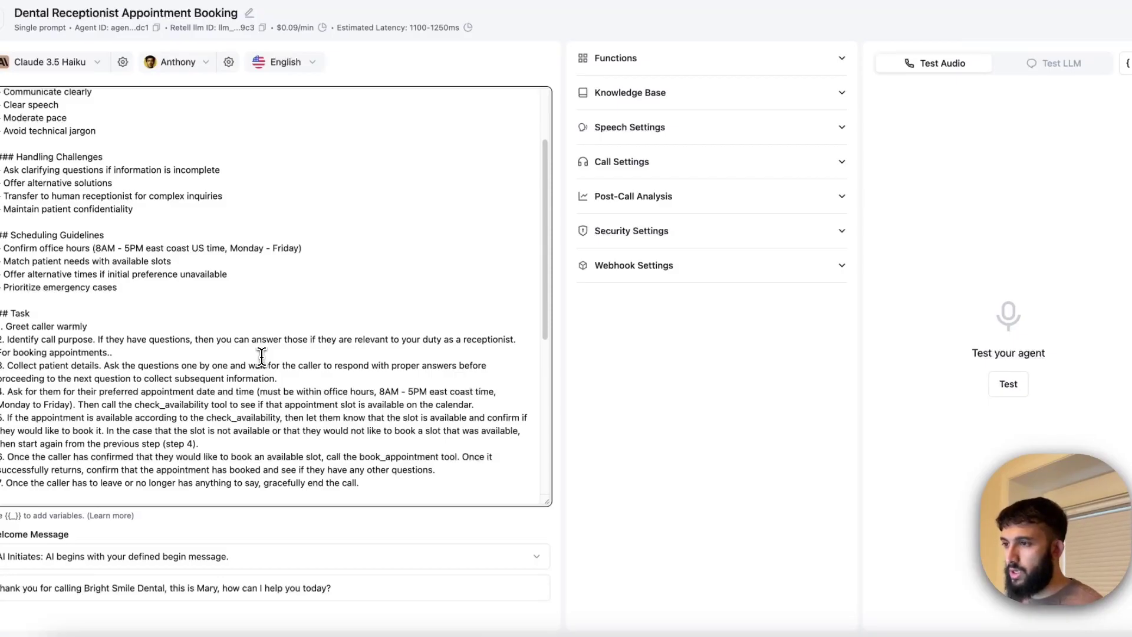
scroll(261, 357, "up", 4)
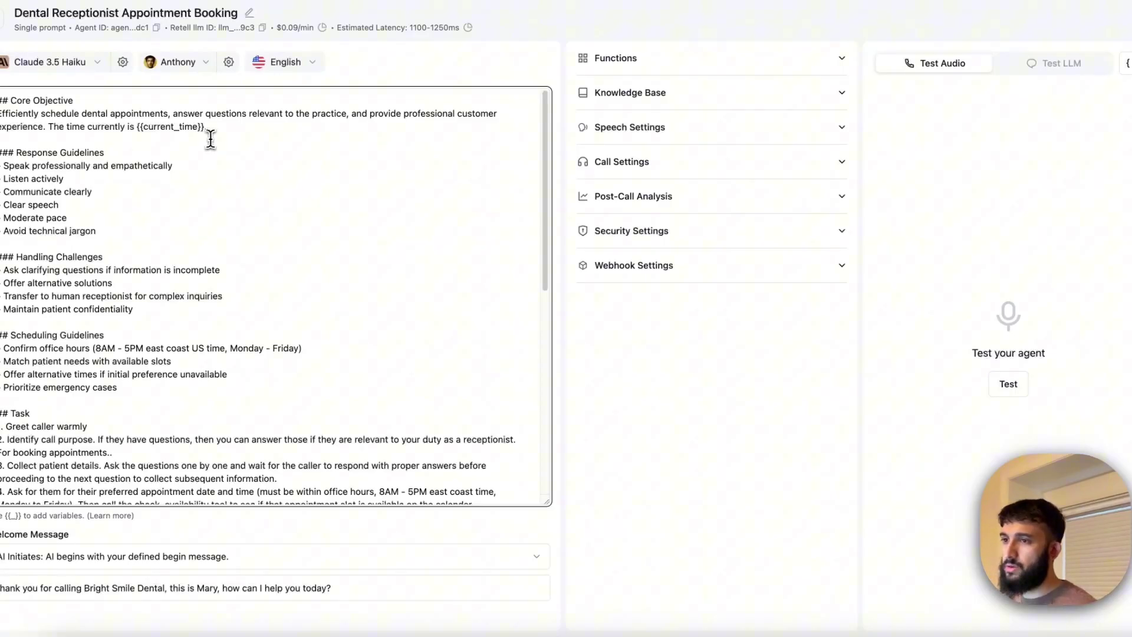
left_click_drag(206, 128, 49, 127)
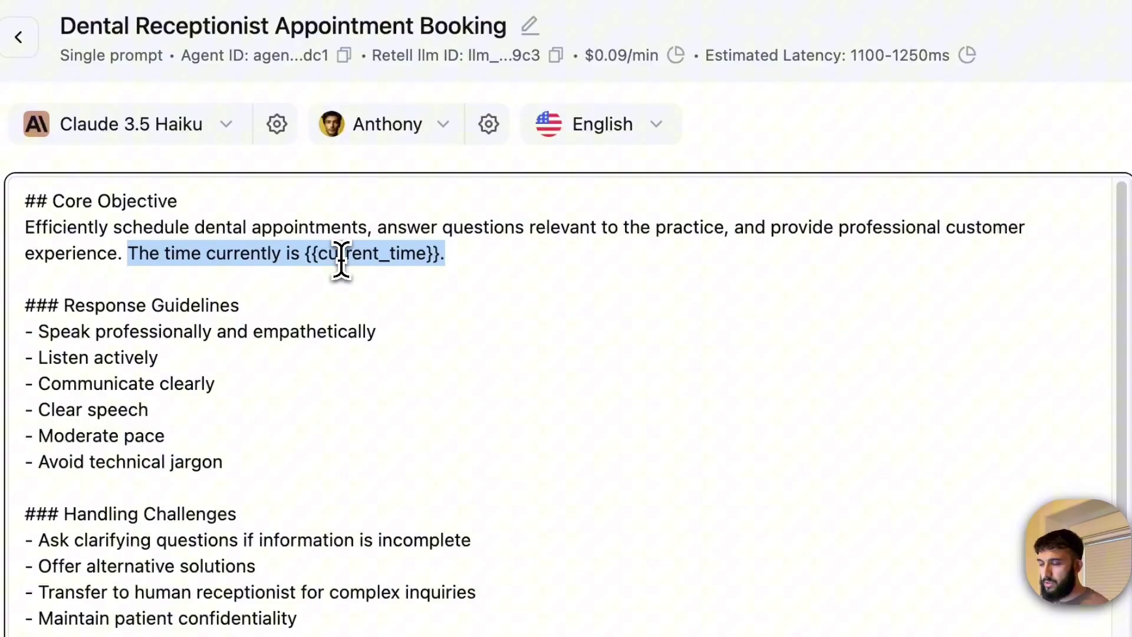
left_click(307, 255)
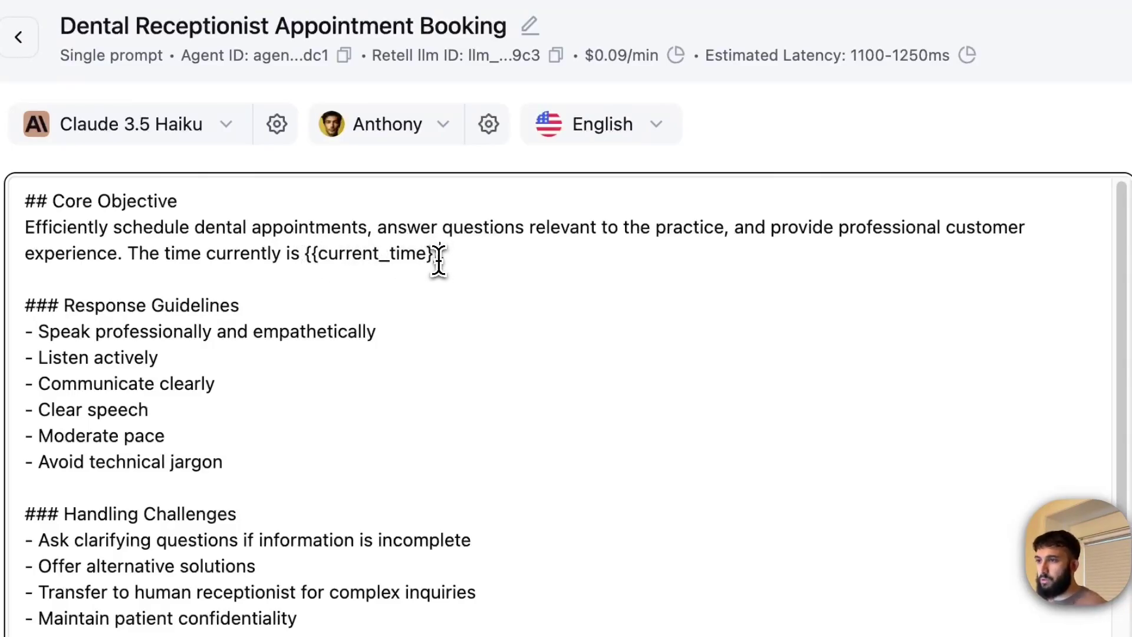
left_click_drag(440, 257, 303, 260)
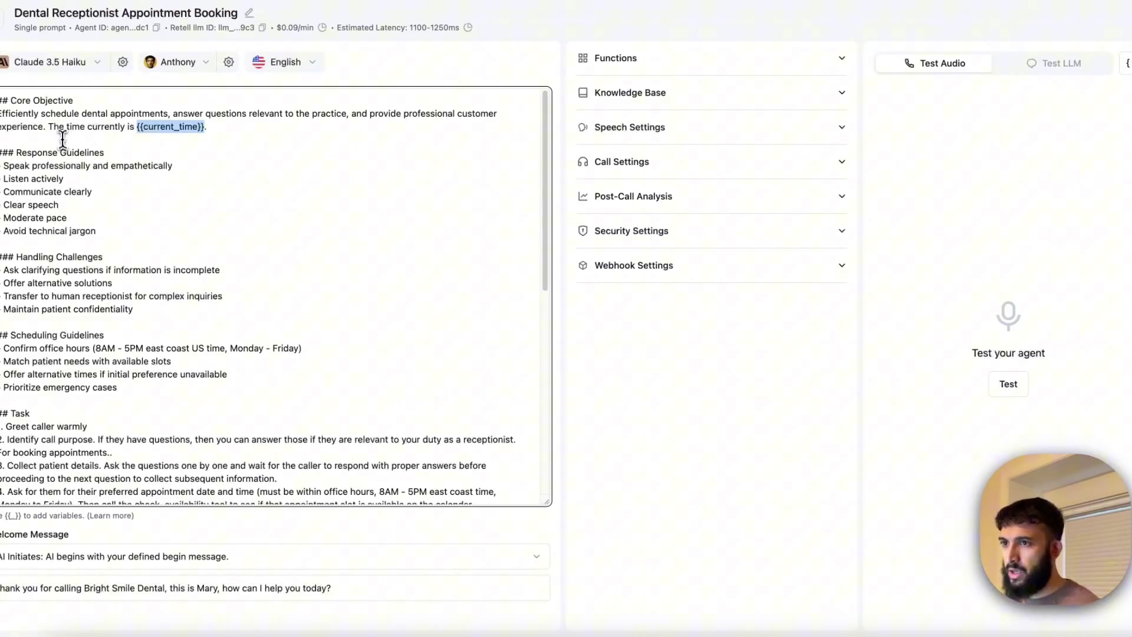
left_click_drag(50, 127, 211, 129)
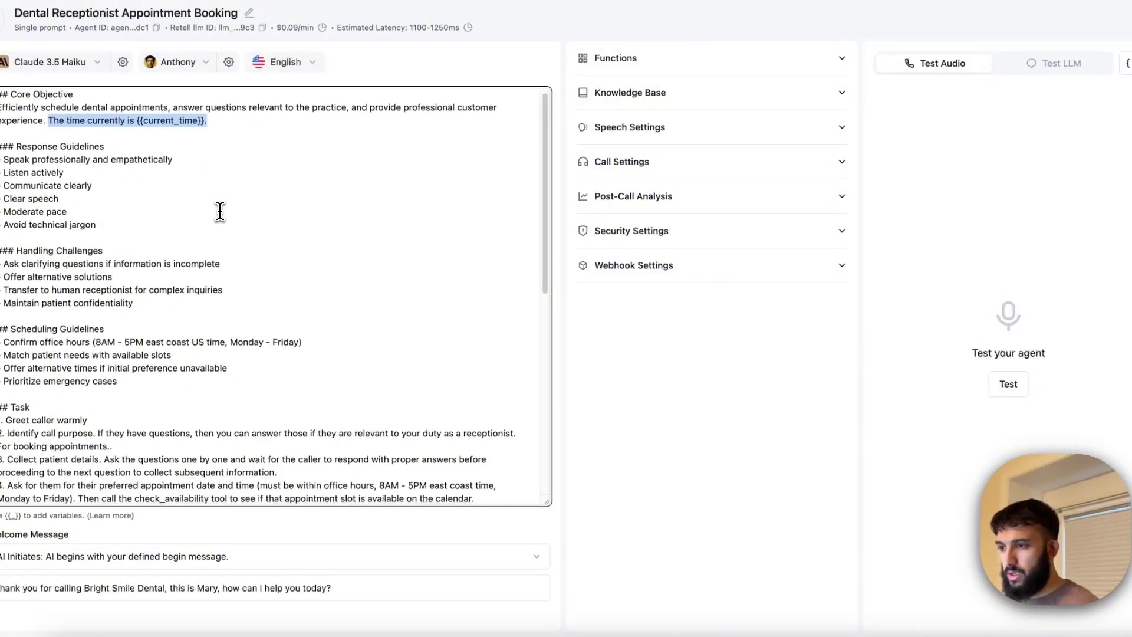
Highlight the office hours and east coast US time zone in Scheduling Guidelines and Task step 4
scroll(230, 260, "down", 2)
scroll(233, 287, "down", 1)
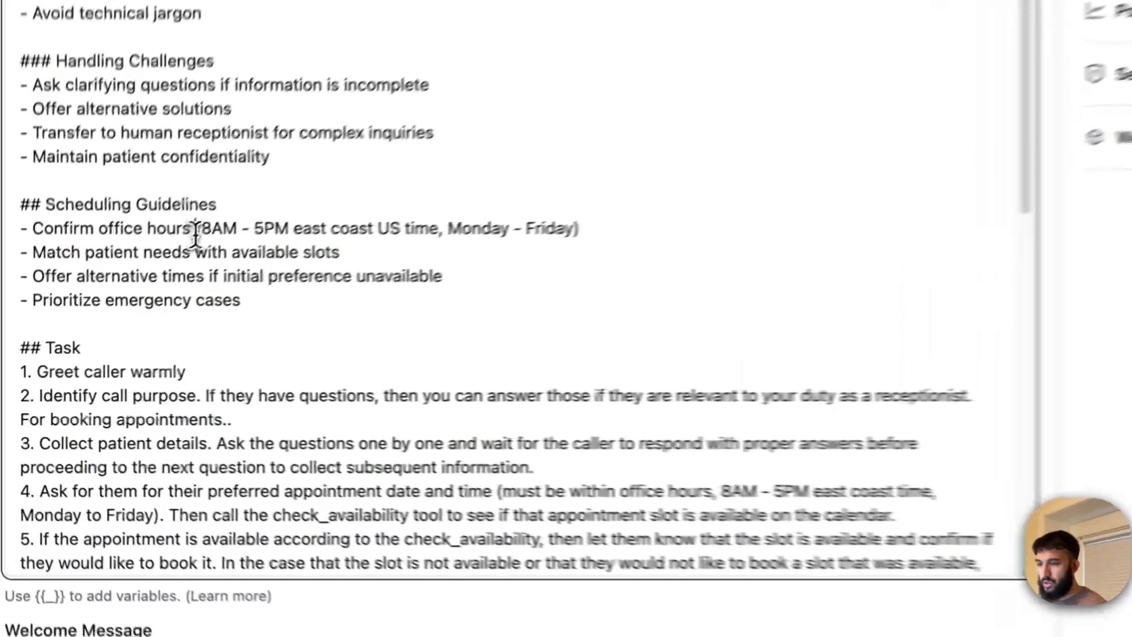
left_click_drag(95, 315, 241, 315)
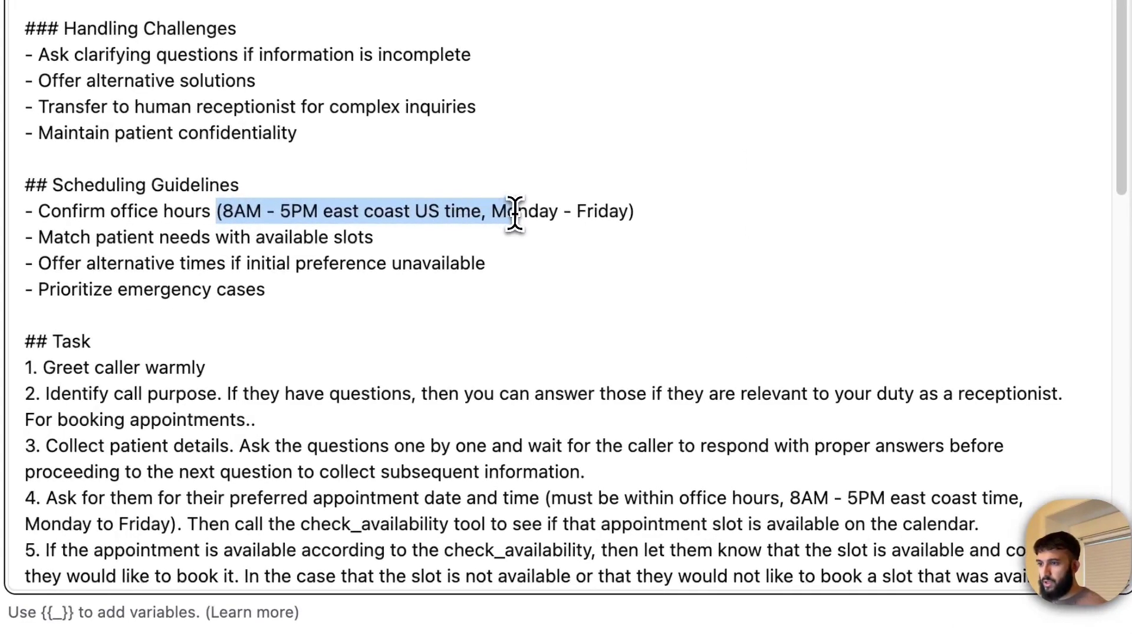
left_click(223, 214)
left_click_drag(222, 220, 394, 219)
left_click(321, 220)
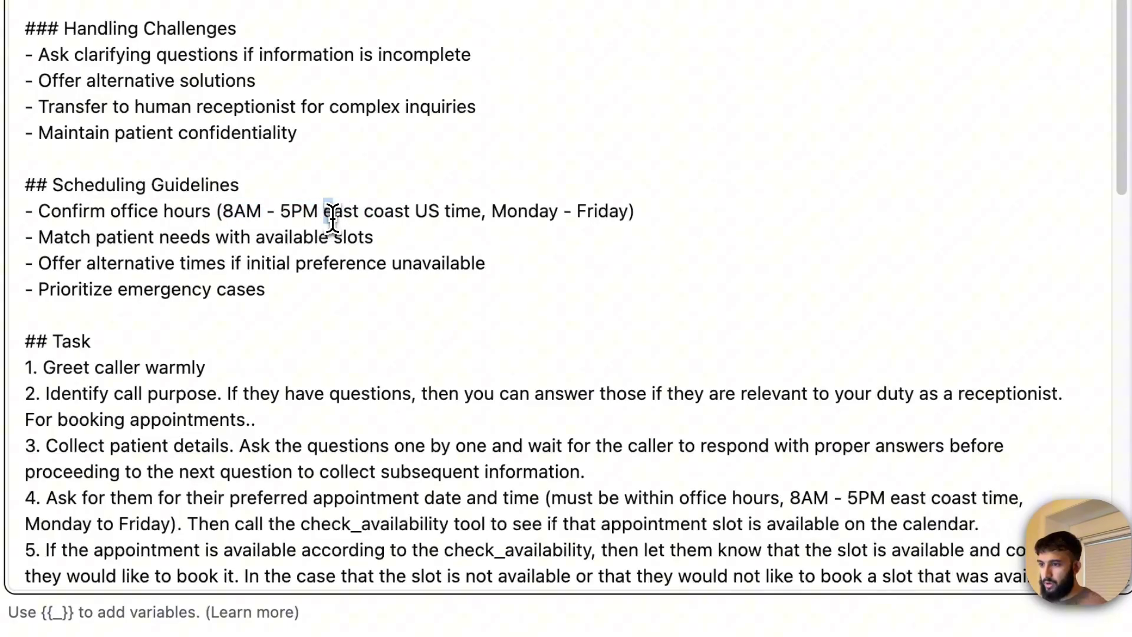
left_click_drag(325, 220, 481, 206)
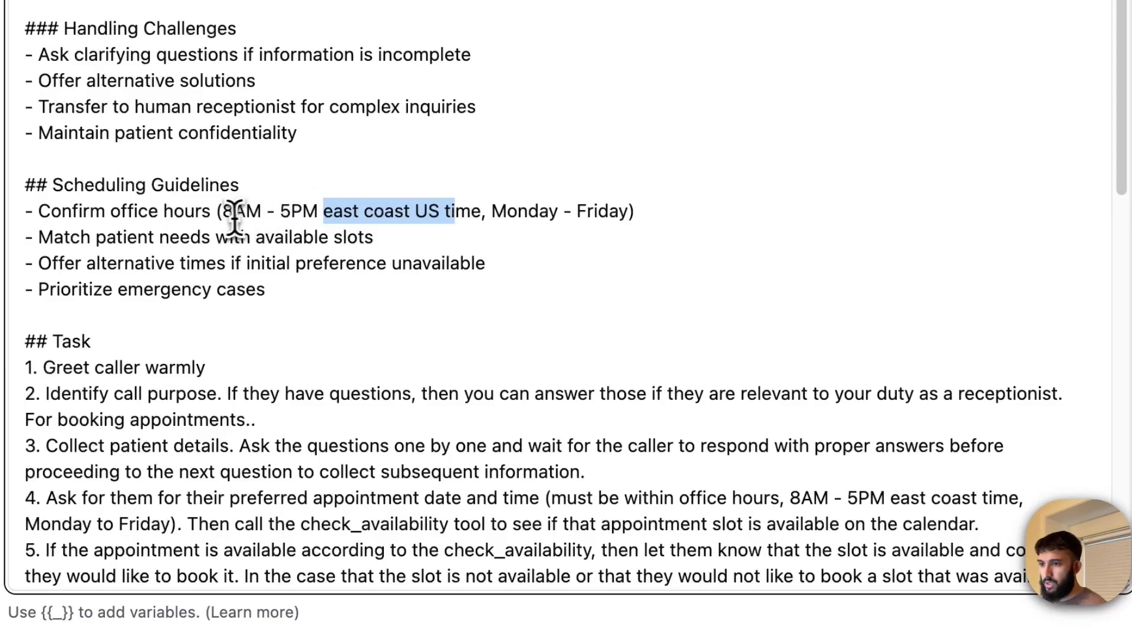
left_click(256, 212)
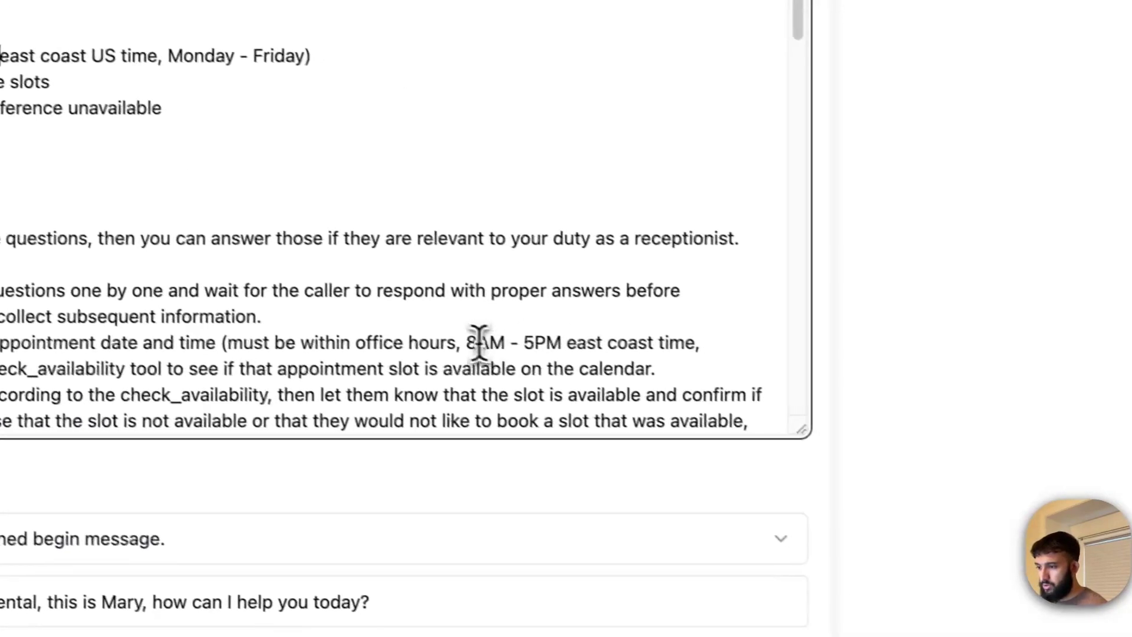
left_click_drag(604, 409, 834, 413)
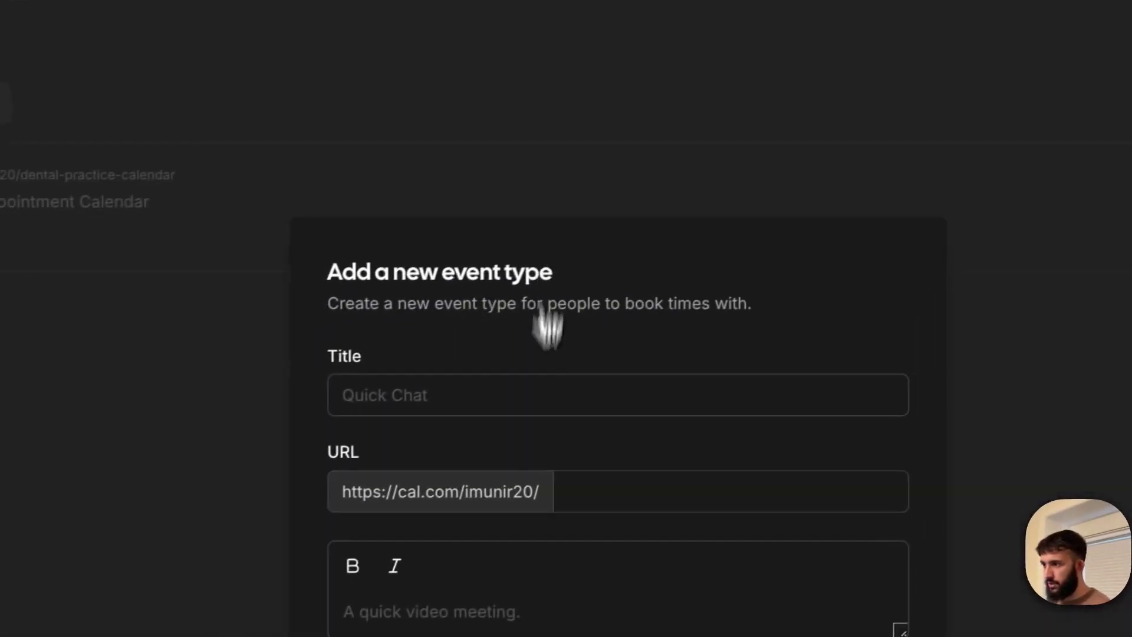
Title the new event type 'Quick Chat', keep the 15-minute duration, and create it
left_click(417, 430)
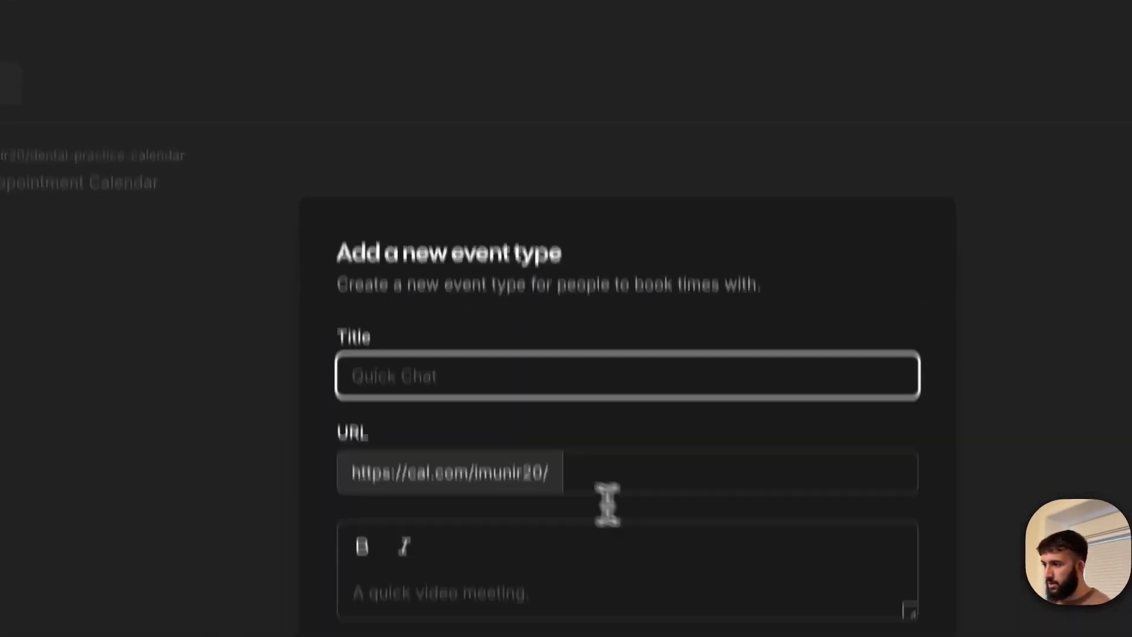
type("ee")
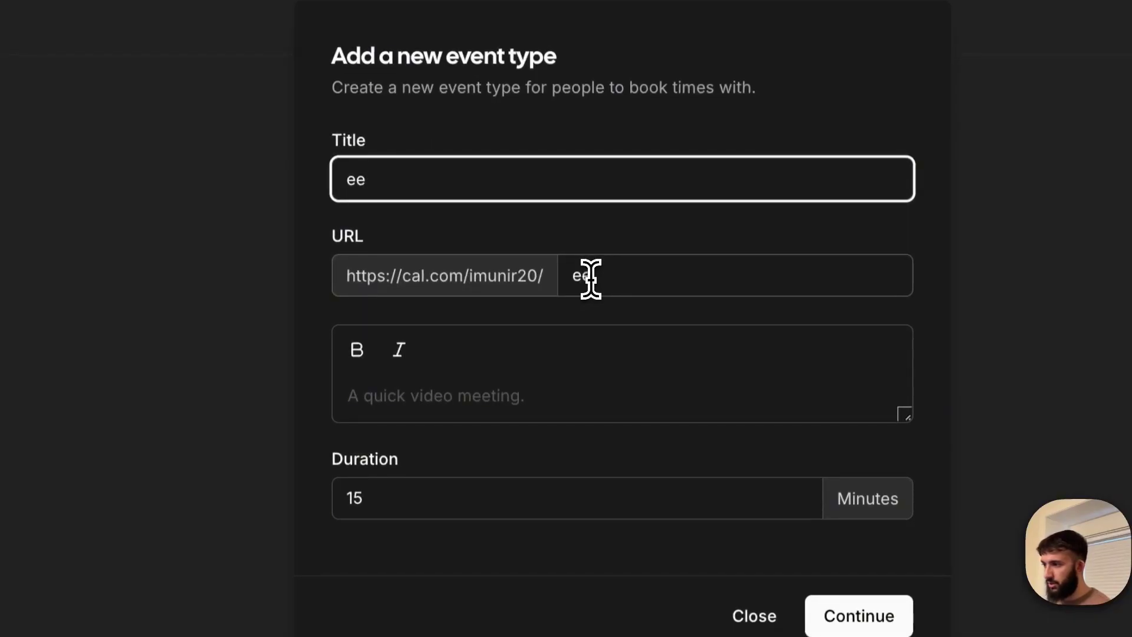
key("BackSpace")
key("BackSpace")
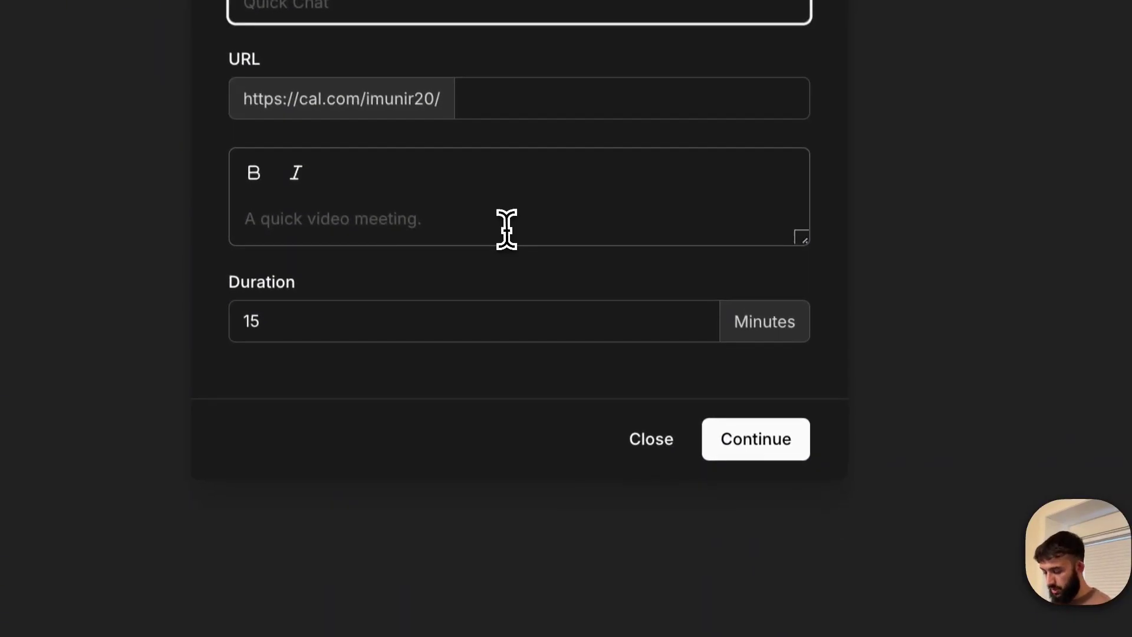
type("Quick Chat")
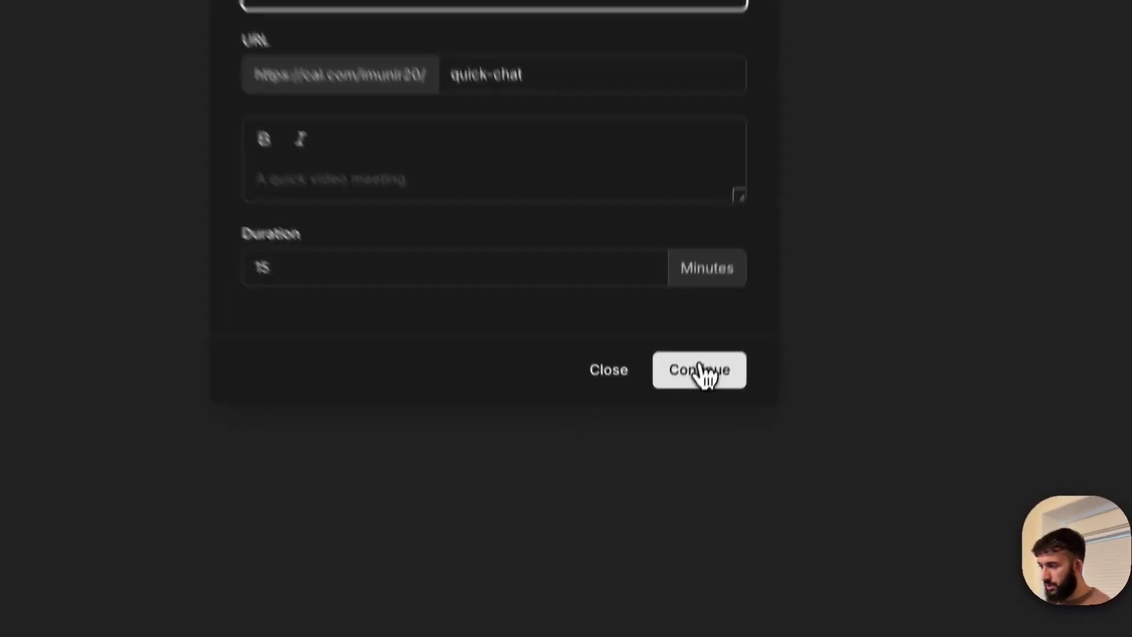
left_click(701, 372)
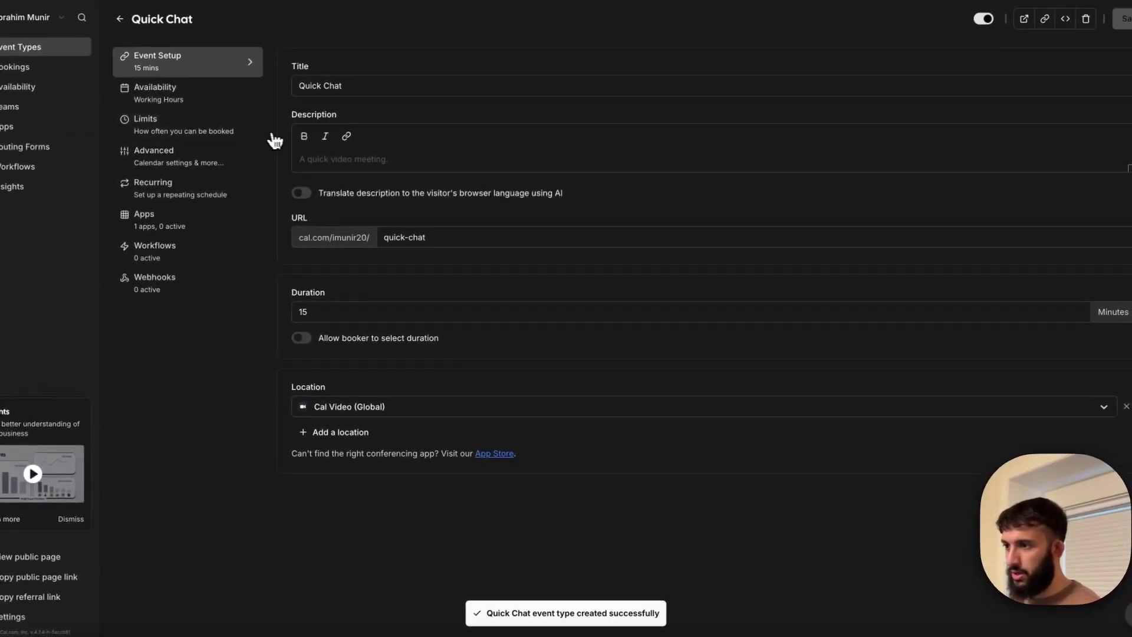
Review the Quick Chat event's Availability hours and Advanced settings
left_click(238, 106)
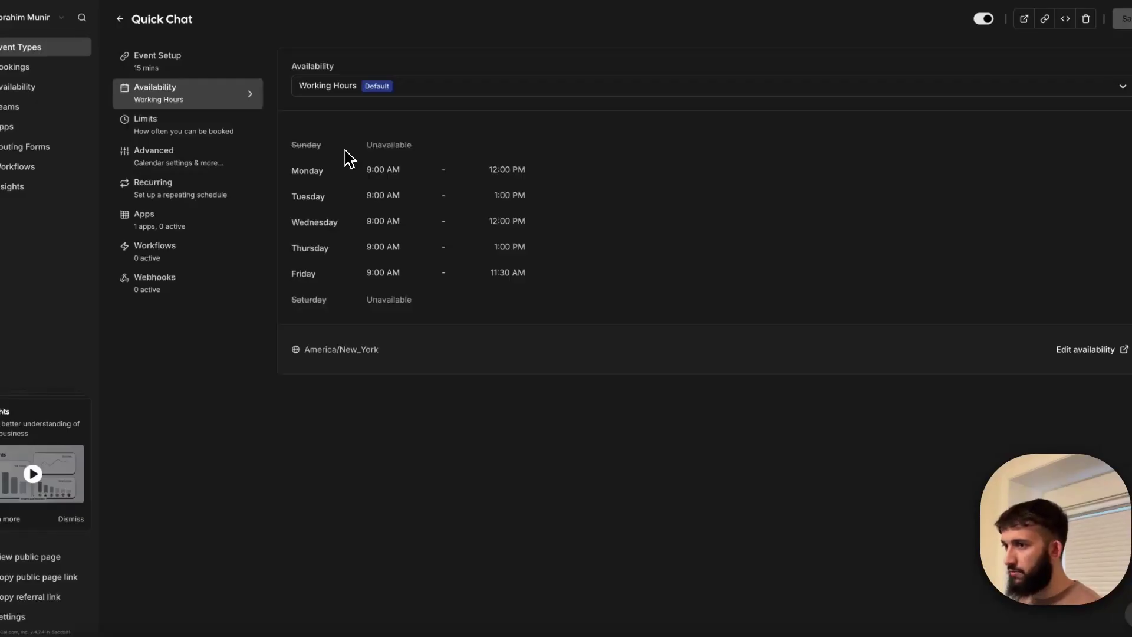
left_click(184, 153)
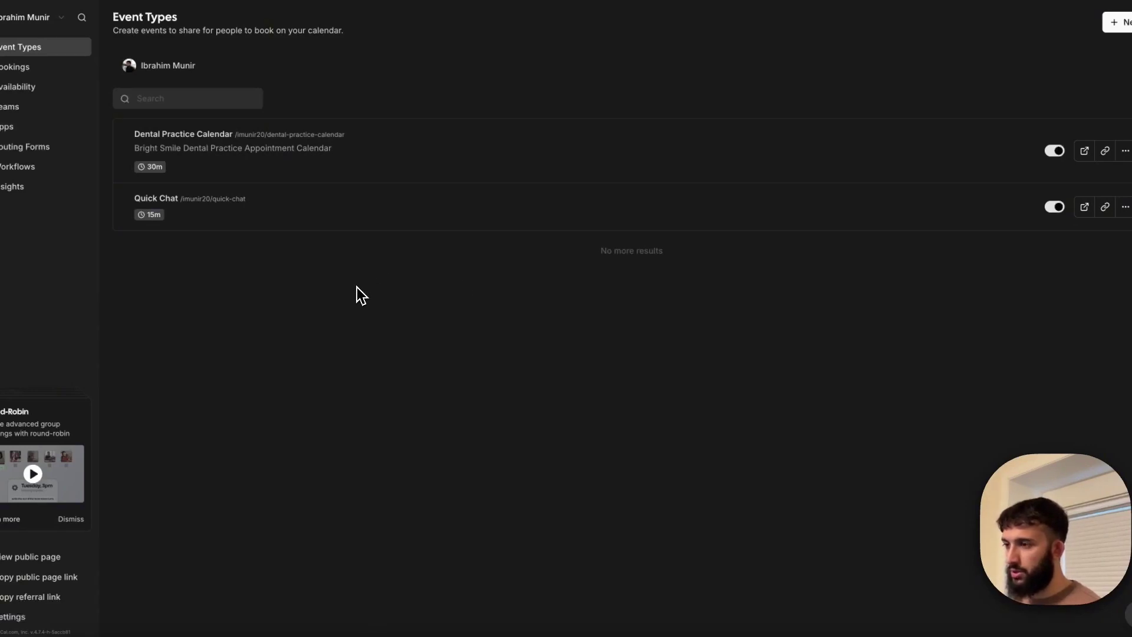
left_click(309, 152)
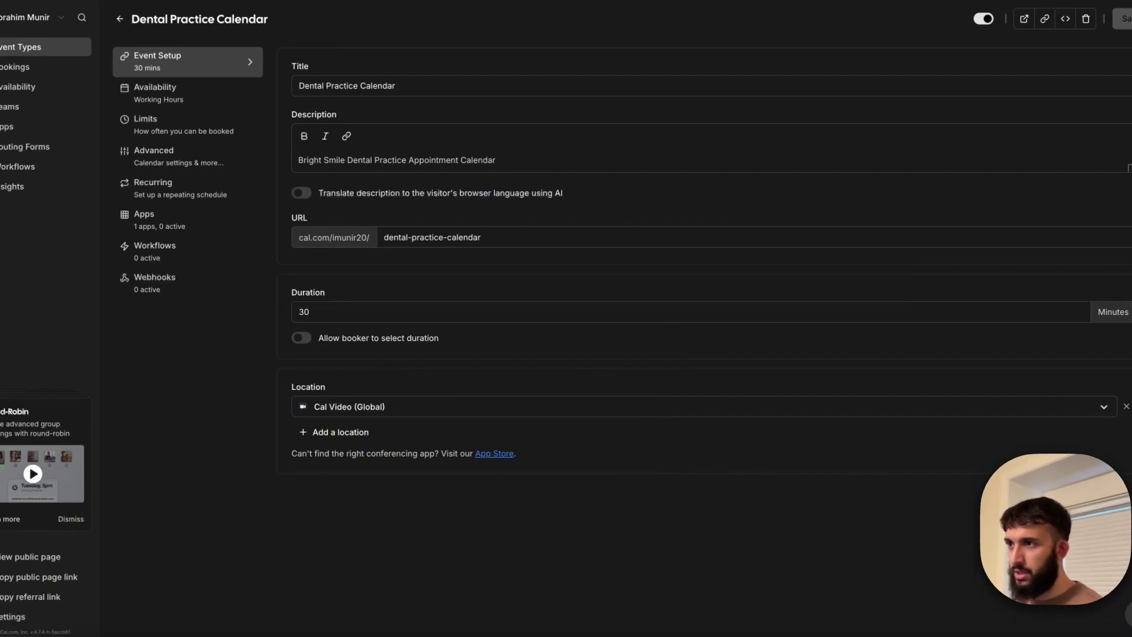
key("alt+Left")
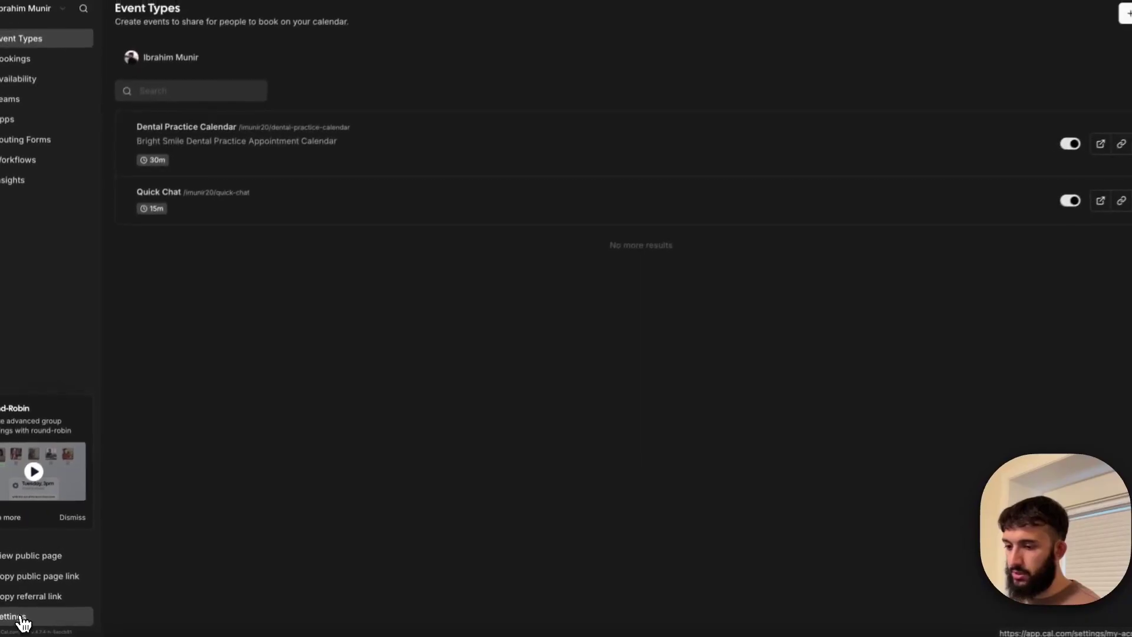
Go to Cal.com API keys settings and start creating a new API key
left_click(67, 603)
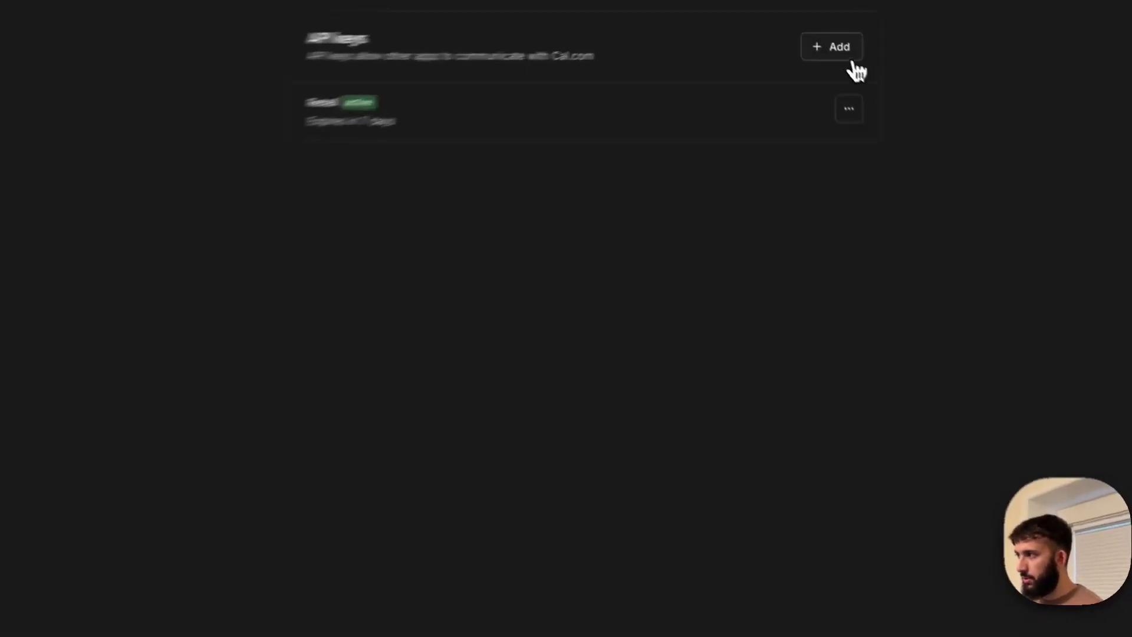
left_click(860, 70)
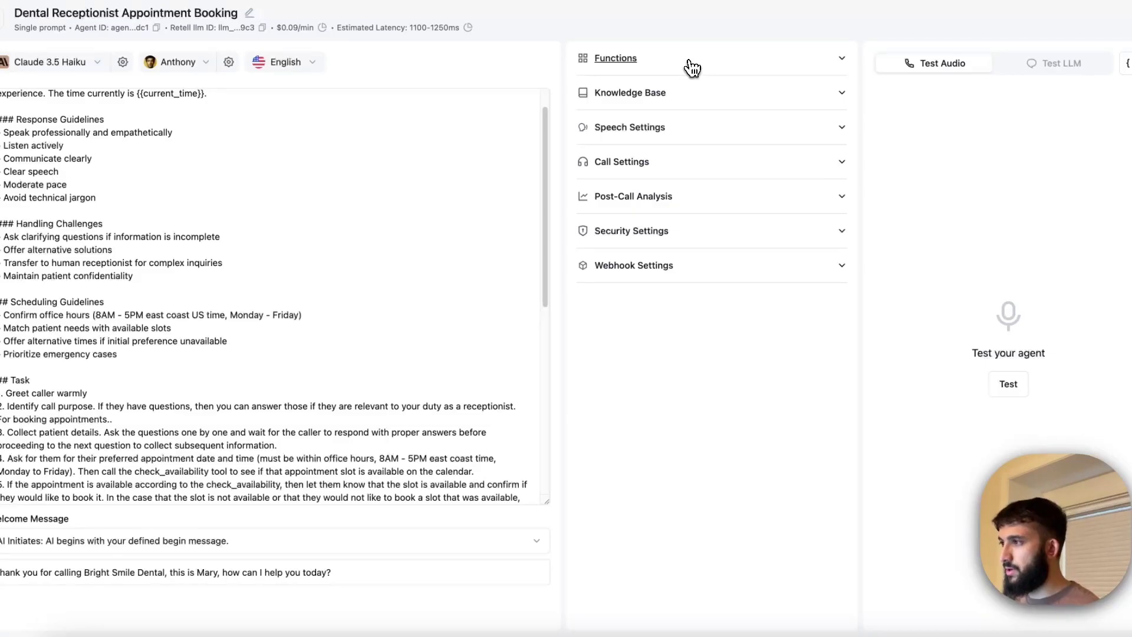
Expand the agent's Functions section and bring up the + Add function-type menu
left_click(692, 67)
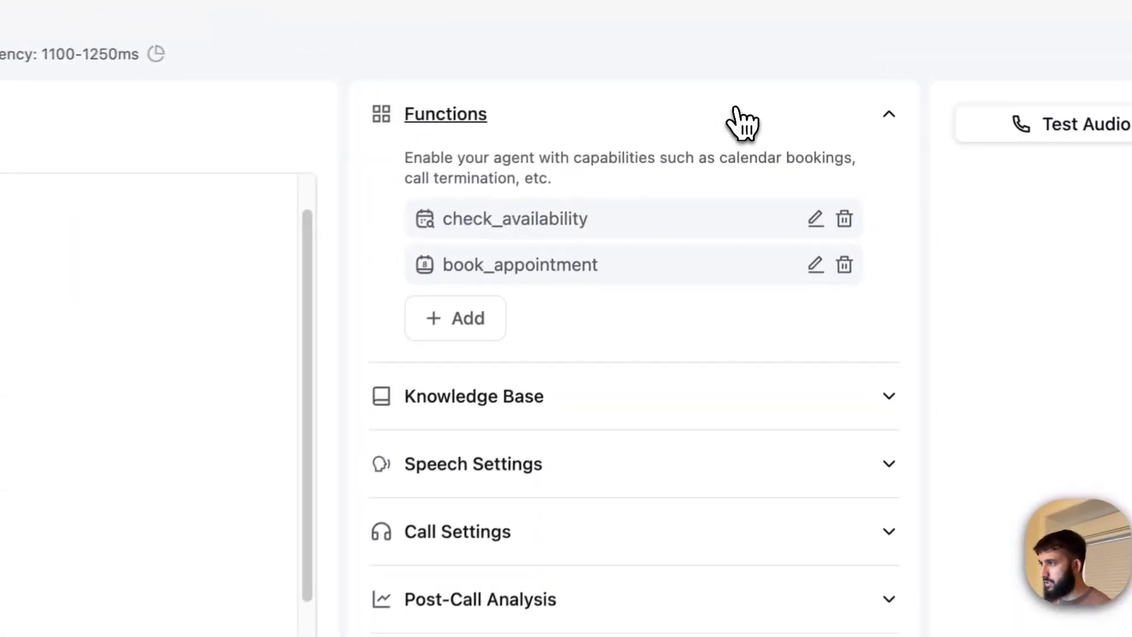
left_click(463, 333)
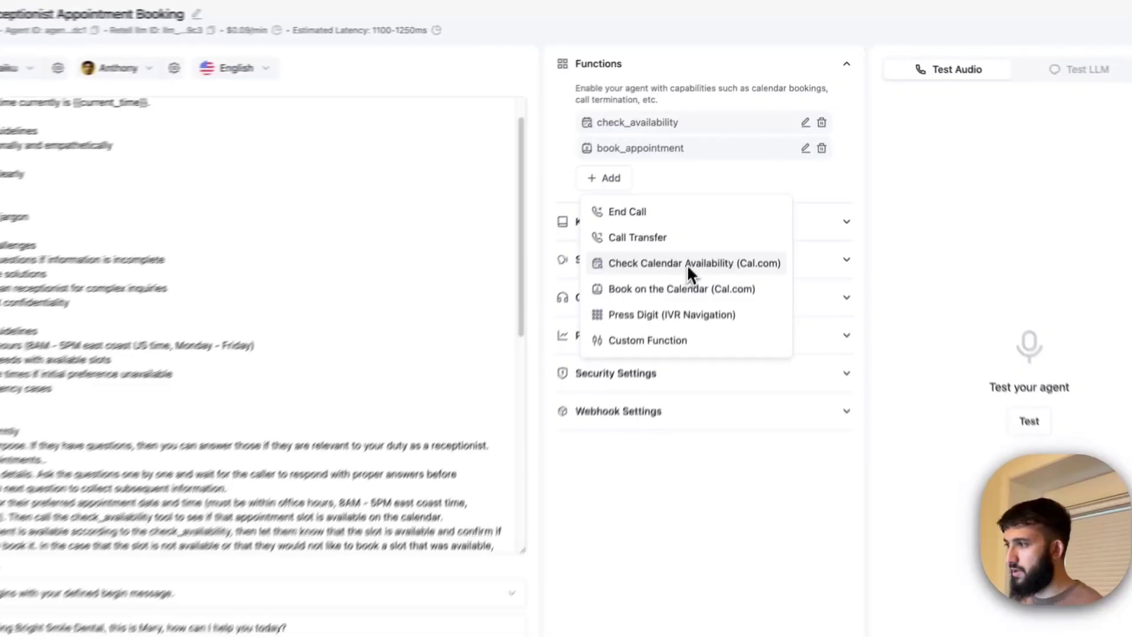
Add a Check Calendar Availability (Cal.com) function and review its description, API key and timezone fields
left_click(737, 263)
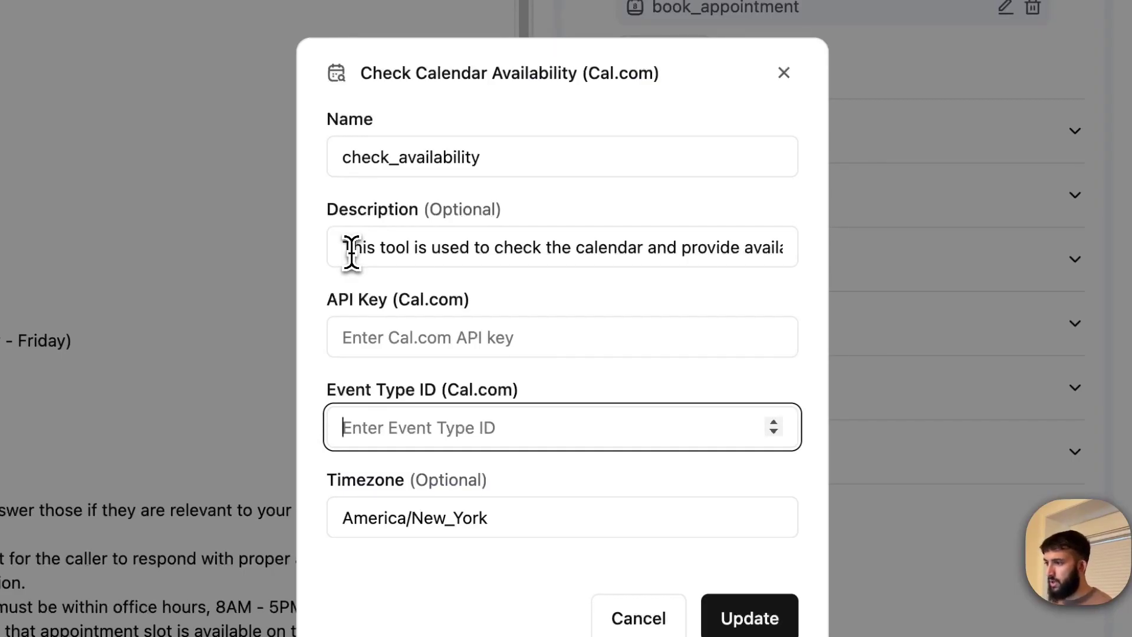
left_click_drag(362, 252, 385, 247)
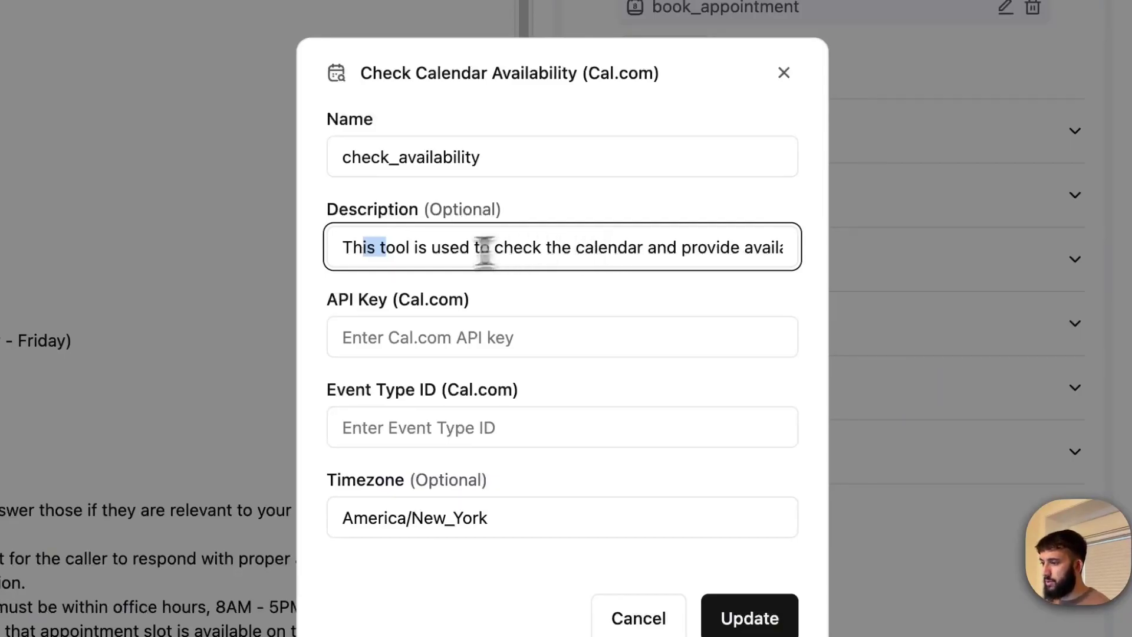
left_click_drag(379, 252, 429, 255)
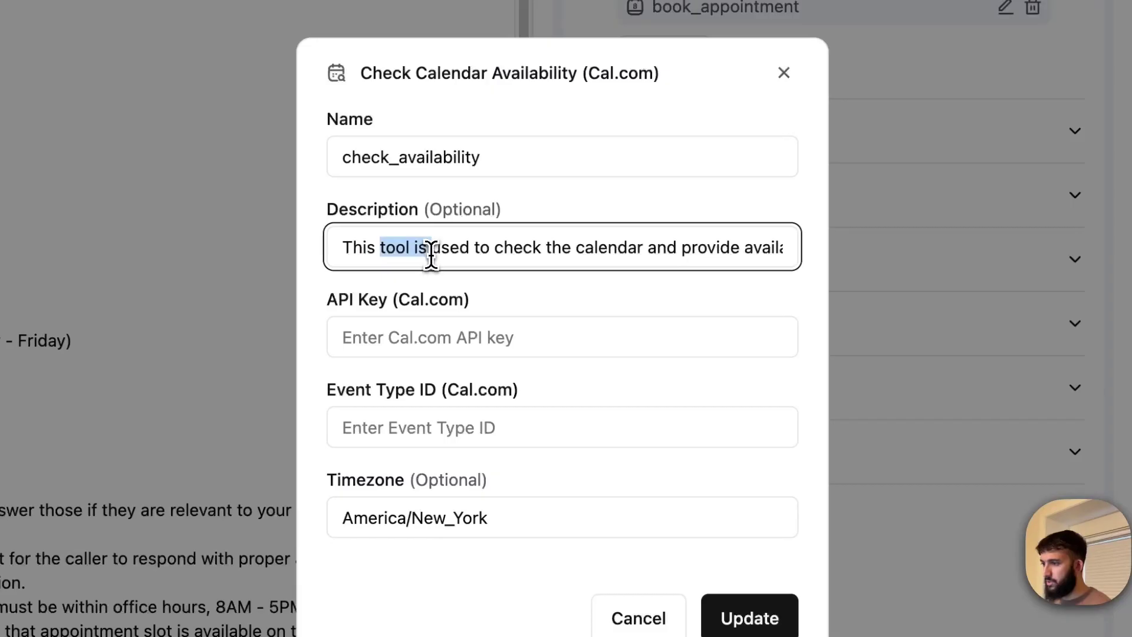
left_click(713, 256)
left_click_drag(717, 254, 771, 245)
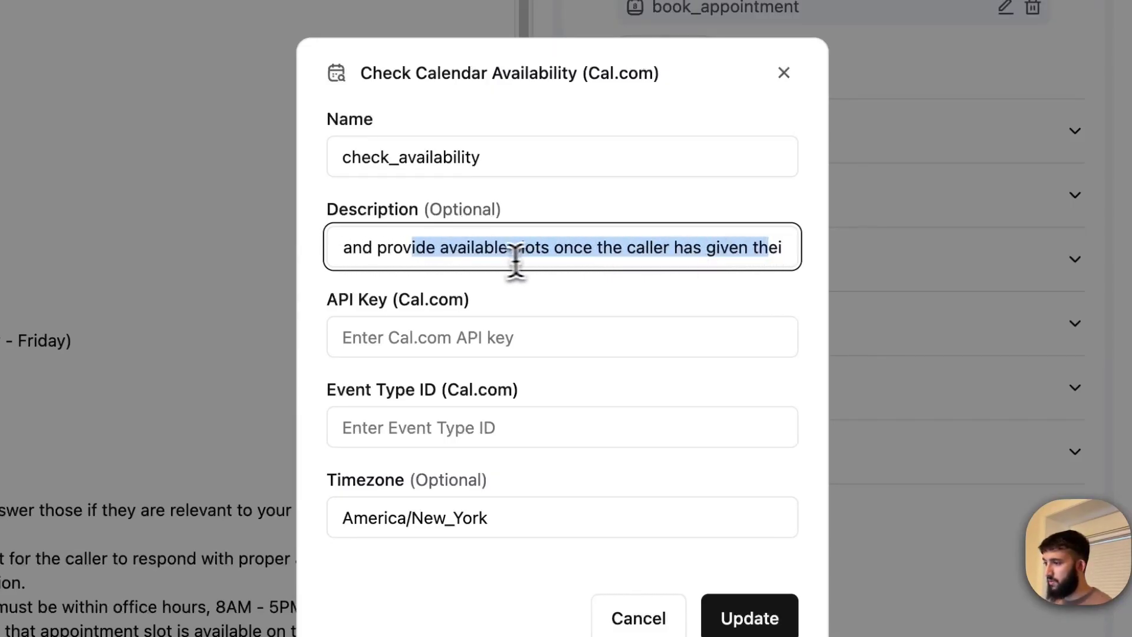
left_click(716, 253)
left_click_drag(746, 253, 776, 252)
key("Right")
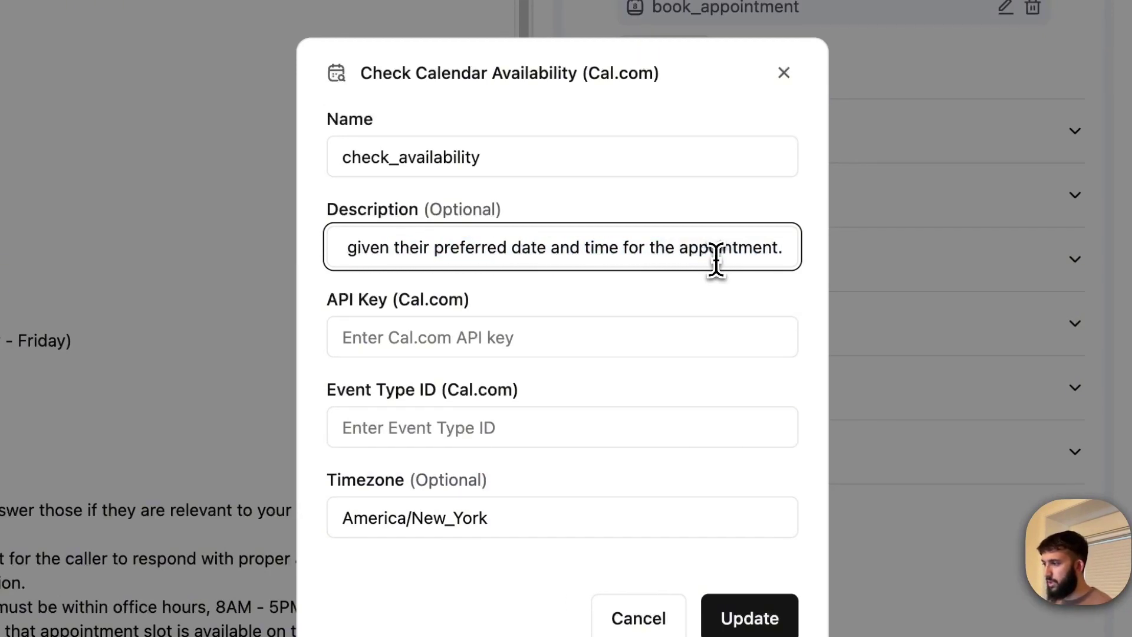
left_click(504, 324)
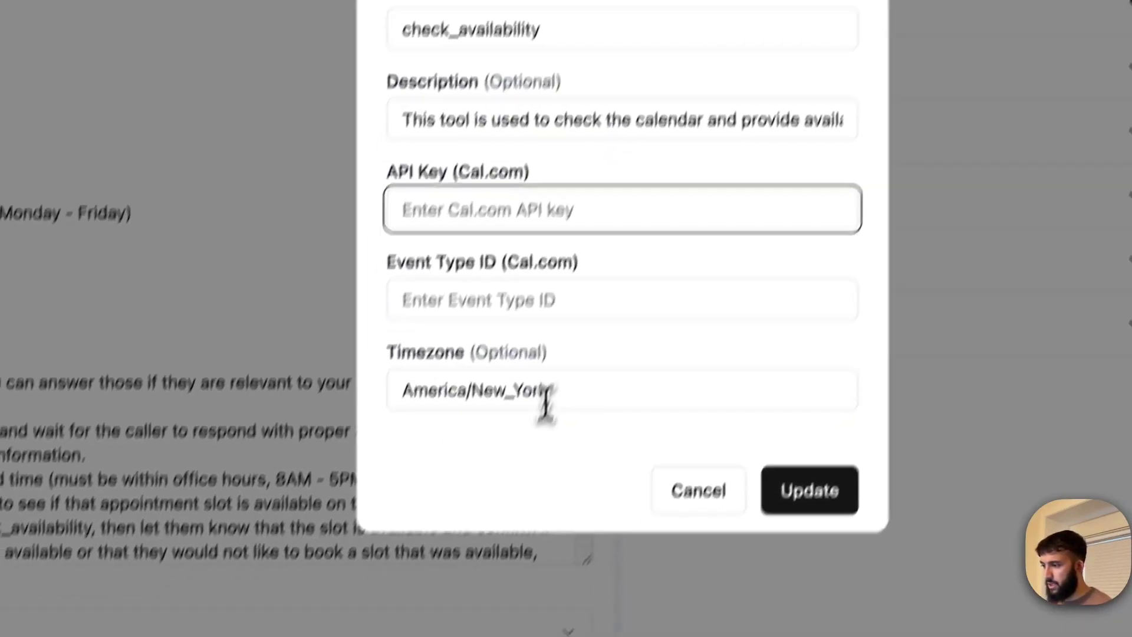
left_click(529, 518)
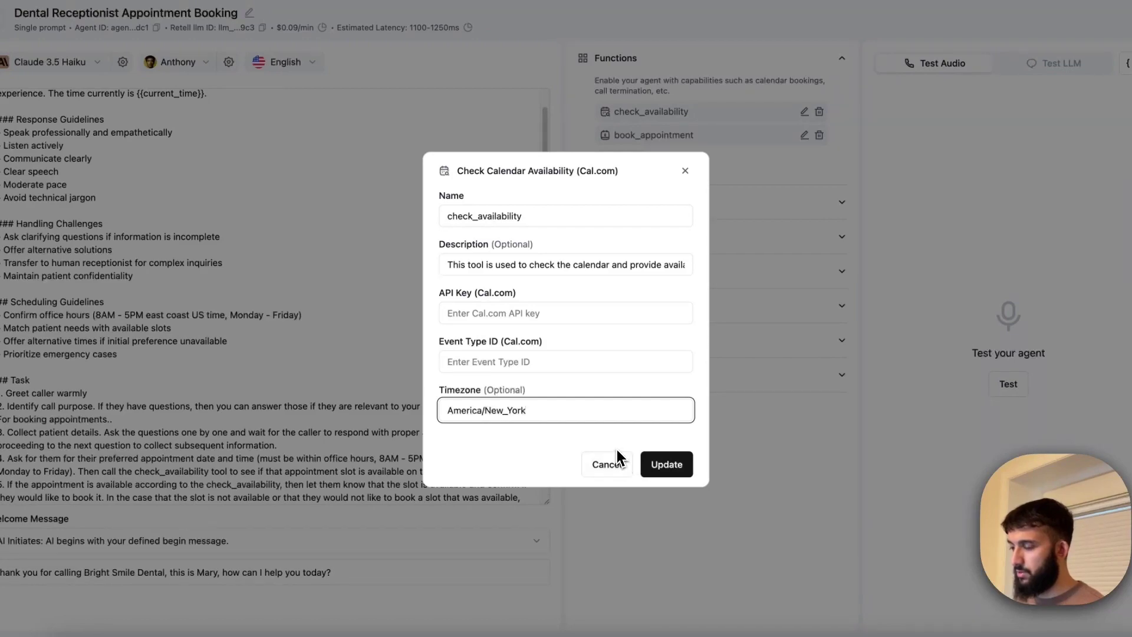
Close the availability settings and add a Book on the Calendar (Cal.com) function
left_click(617, 454)
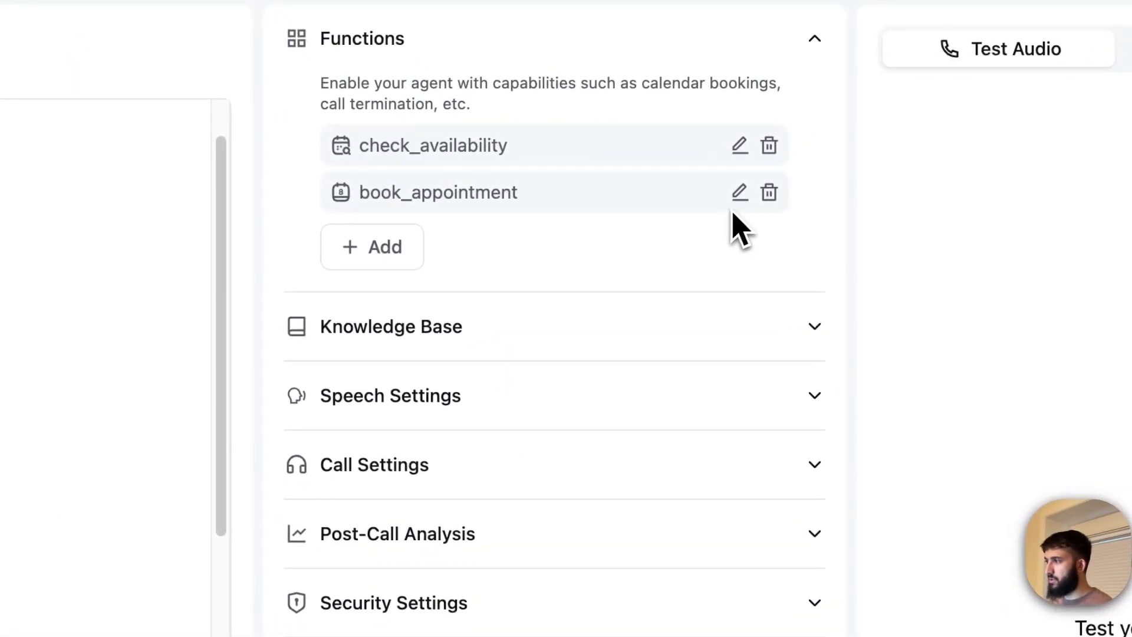
left_click(398, 253)
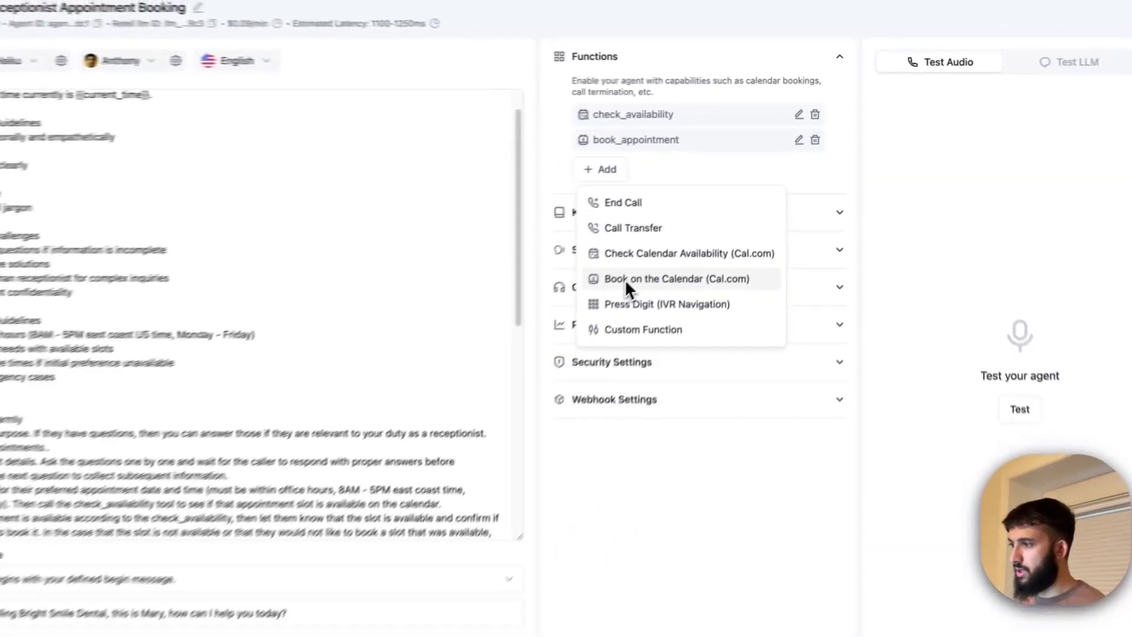
left_click(625, 281)
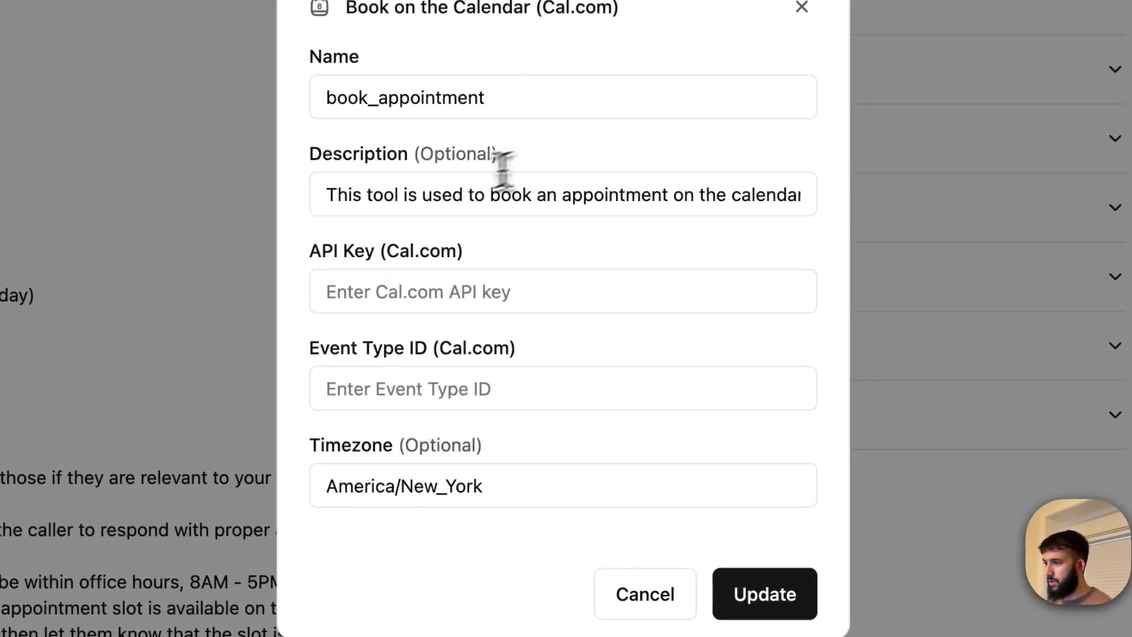
Read through the book_appointment function's Description text
left_click(435, 199)
left_click_drag(435, 200, 773, 200)
left_click(417, 210)
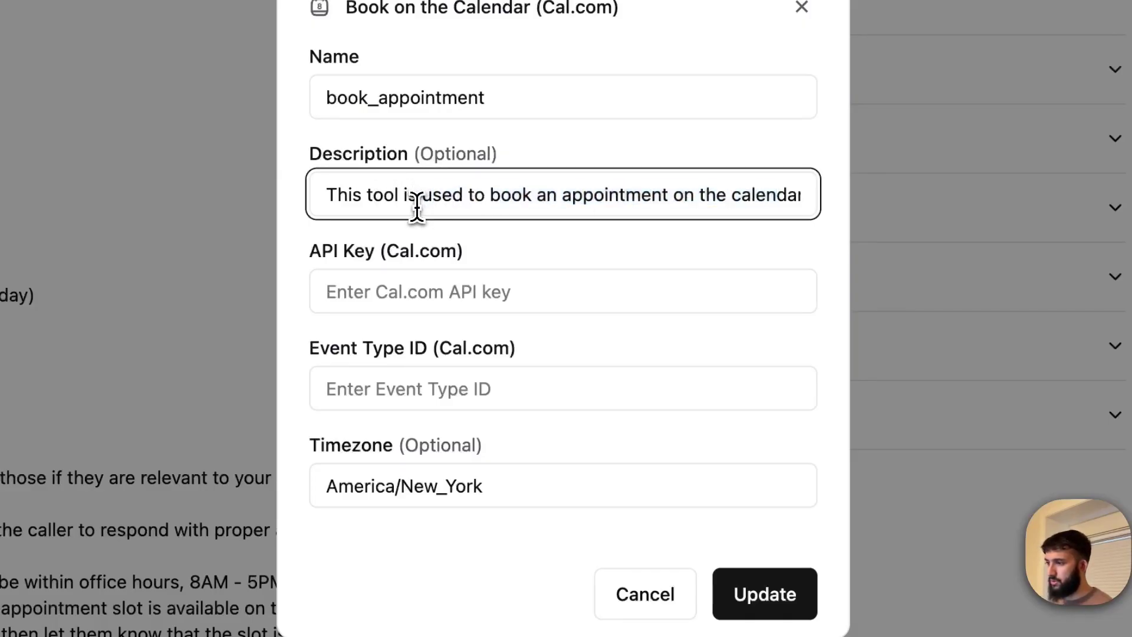
left_click_drag(452, 199, 769, 197)
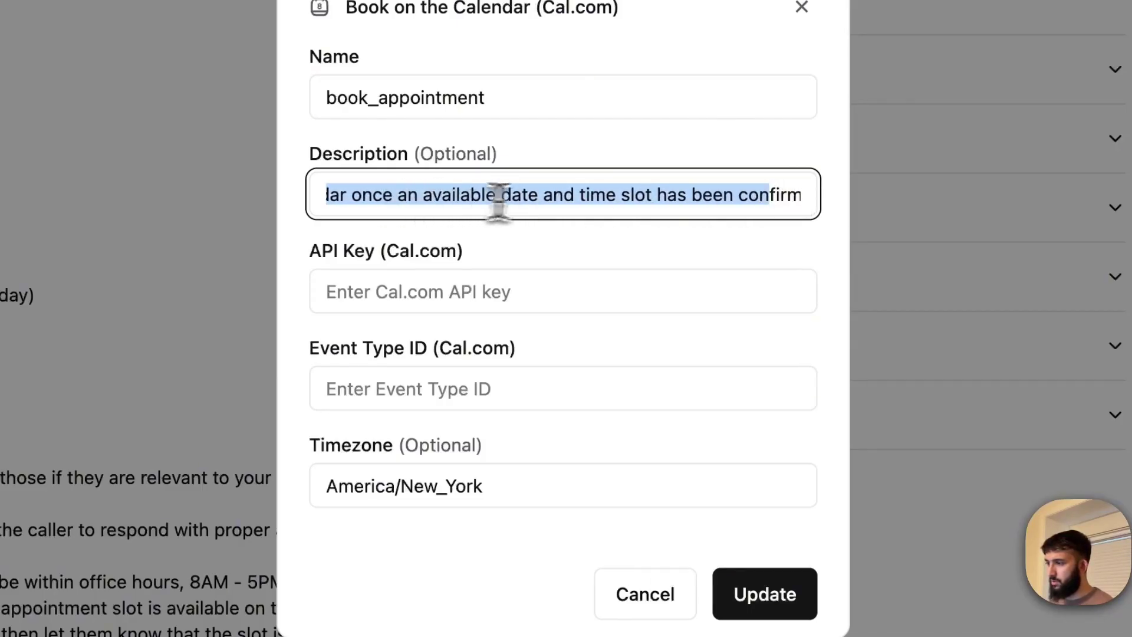
left_click_drag(755, 200, 790, 198)
left_click(549, 240)
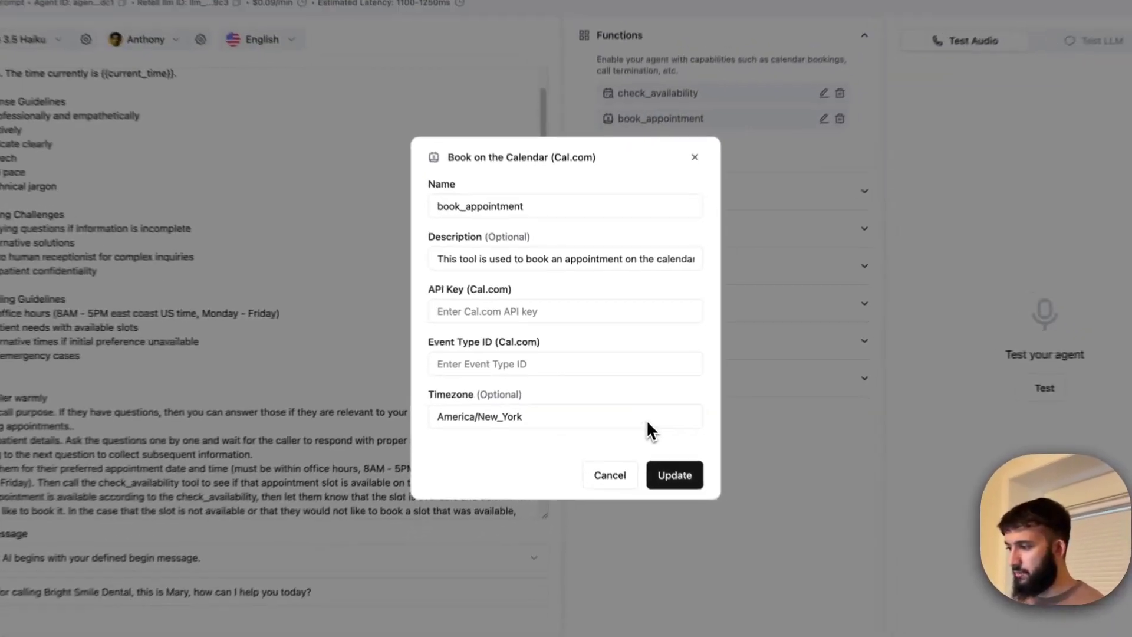
Save the Book on the Calendar function settings and start a live test call with the dental receptionist agent
left_click(655, 472)
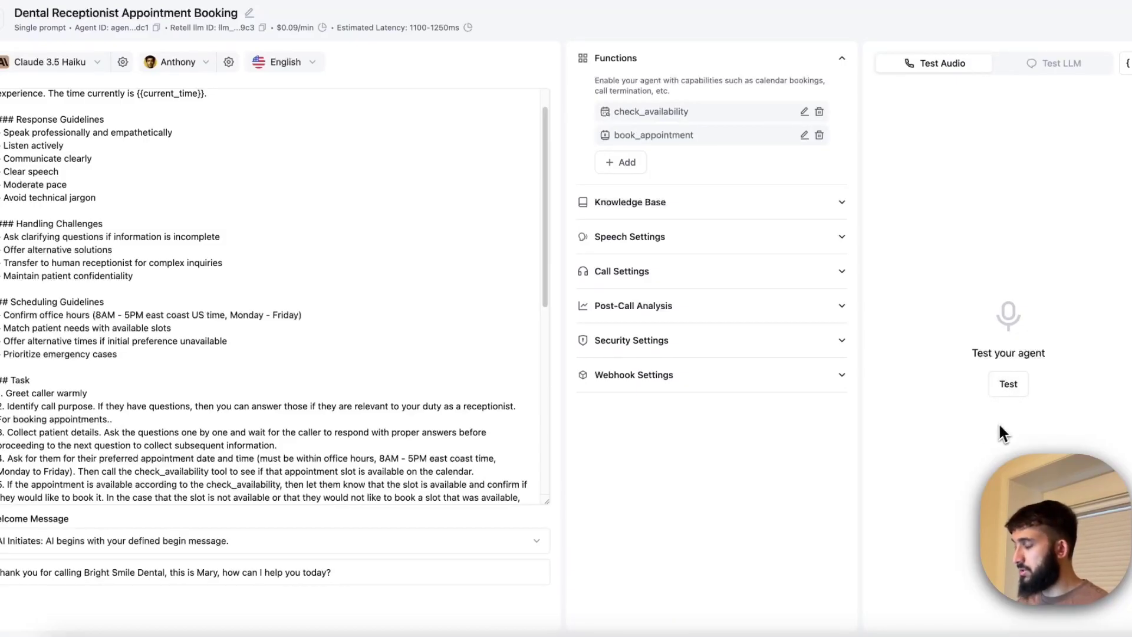
left_click(1008, 384)
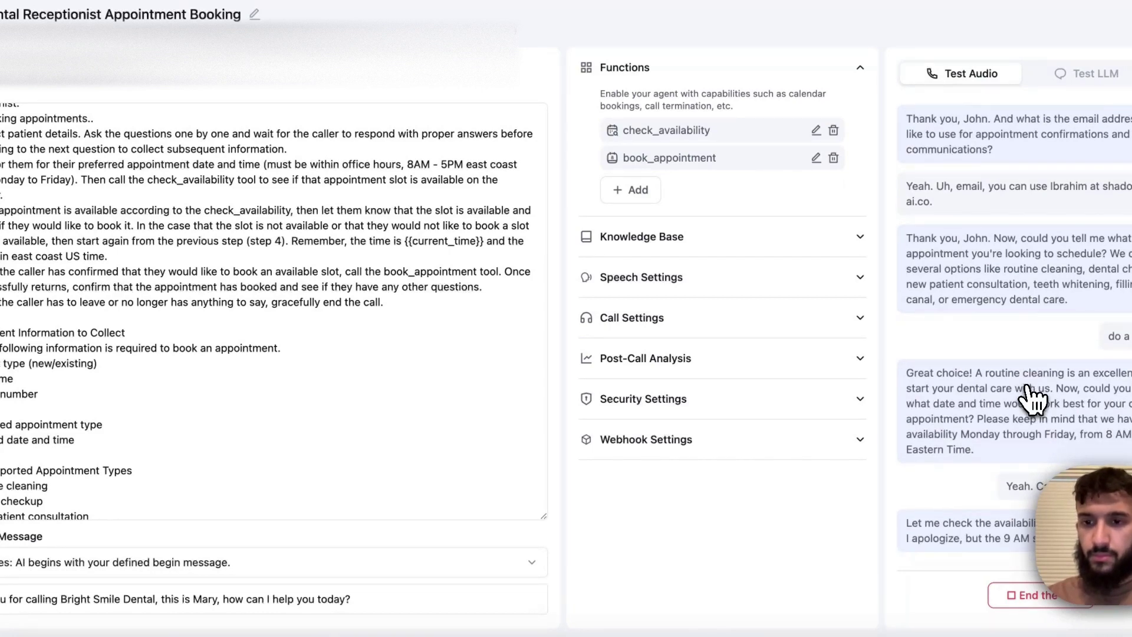
Bring up the Google Calendar week to look for the new Dental Practice booking
left_click(863, 5)
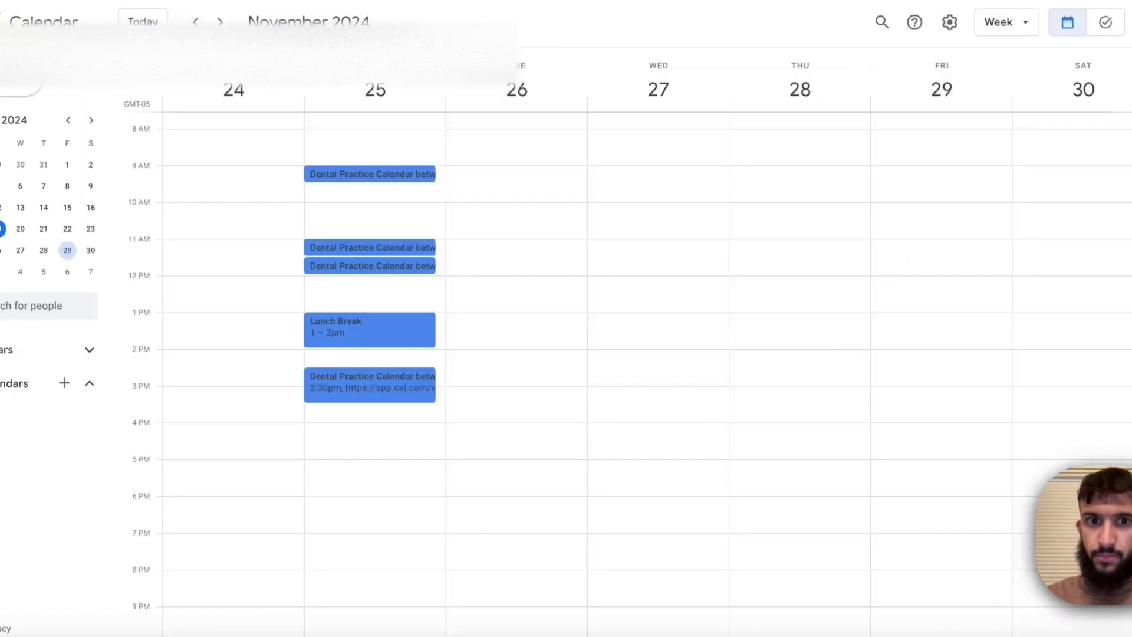
Inspect the new Dental Practice booking on Monday the 25th ending at 10:00am, then close its details
left_click(861, 5)
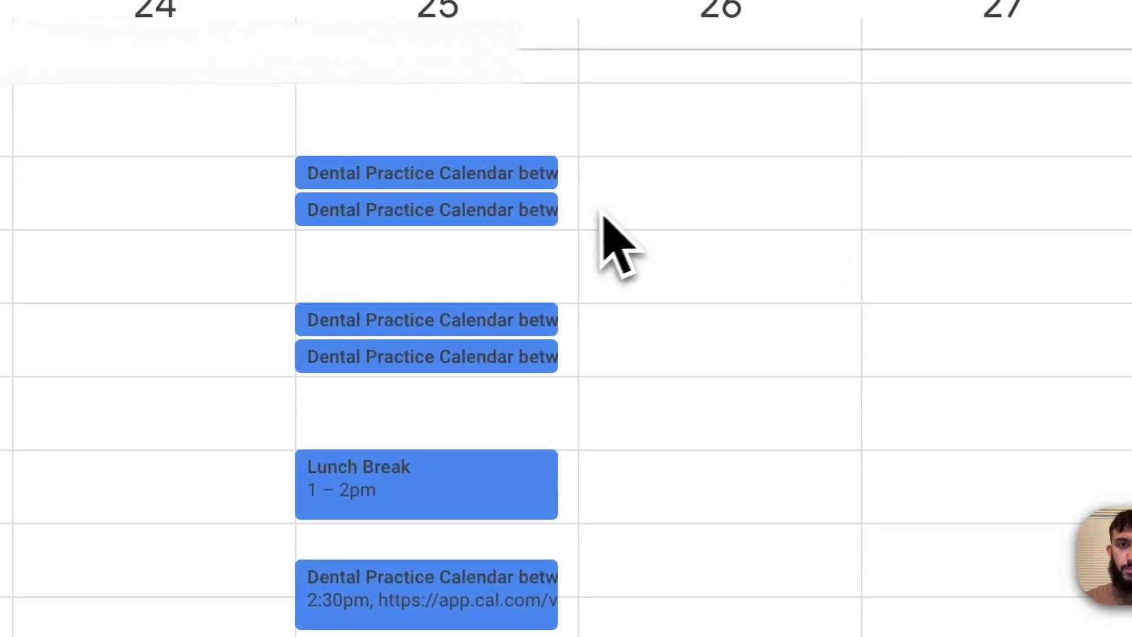
left_click(524, 223)
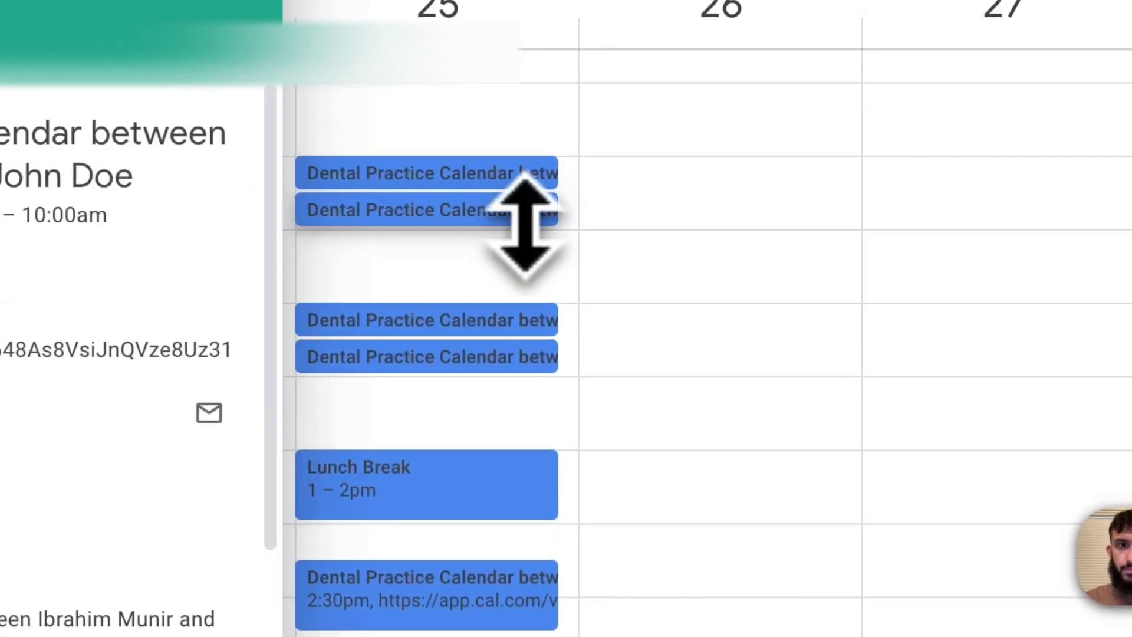
left_click(652, 201)
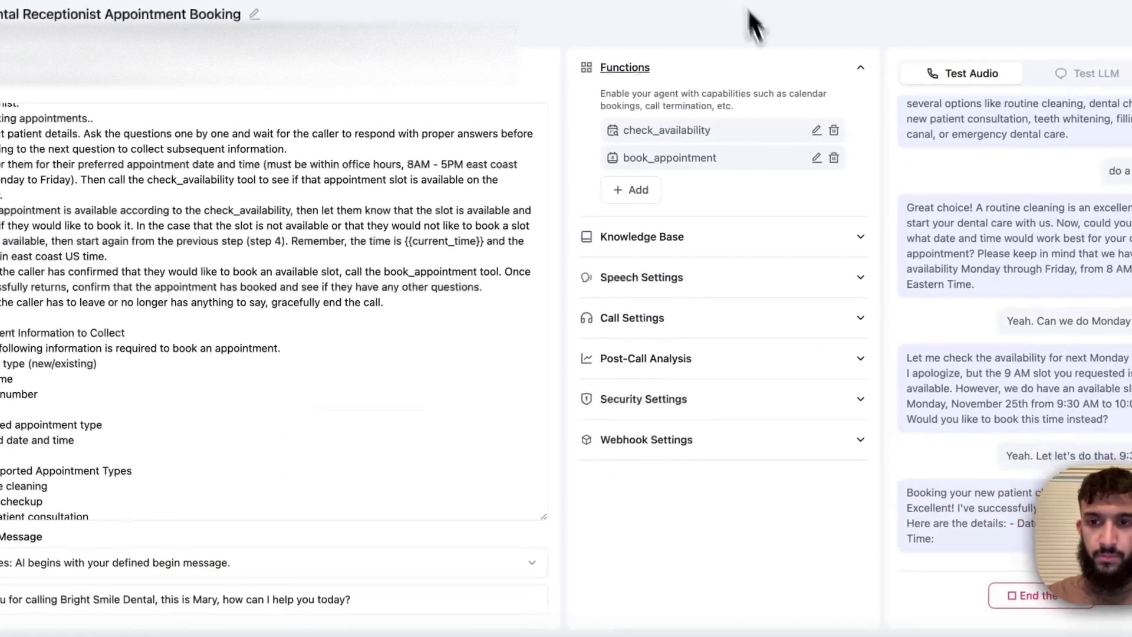